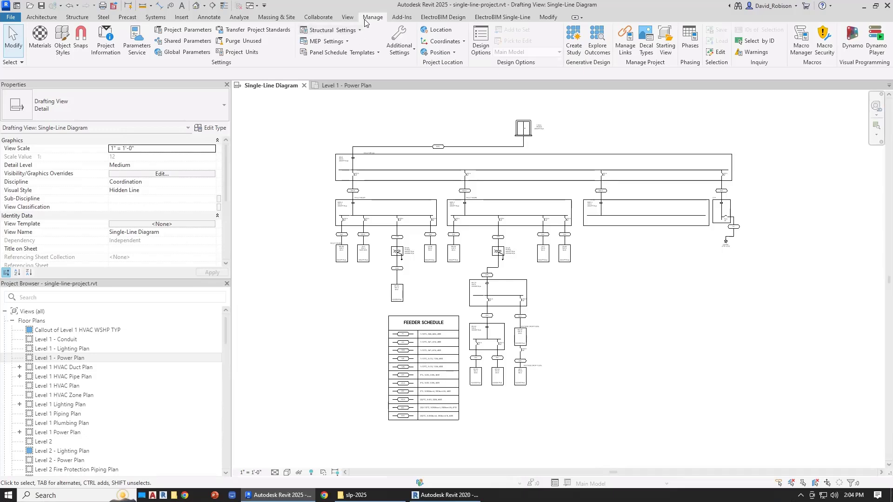
- Review the project's common unit formats and open Panel Edit for the distribution equipment
{"action": "left_click", "coordinate": [241, 52]}
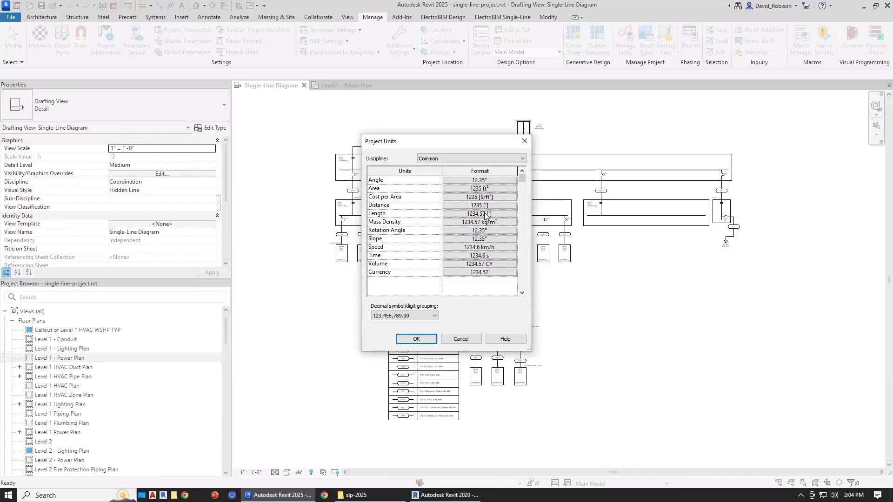
{"action": "left_click", "coordinate": [417, 339]}
{"action": "left_click", "coordinate": [443, 16]}
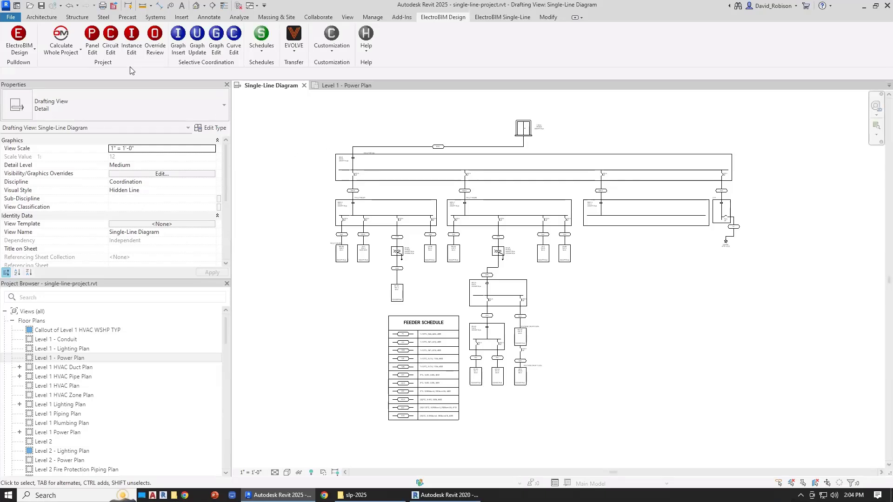
{"action": "left_click", "coordinate": [92, 37]}
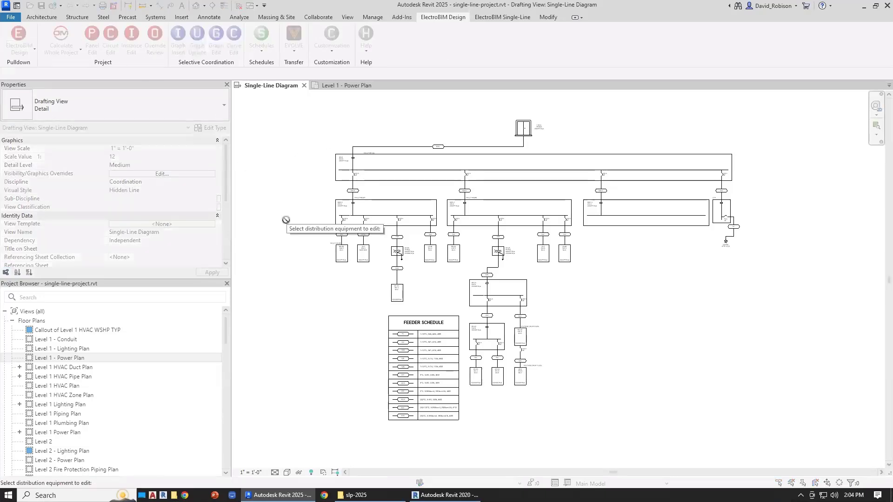
{"action": "key", "text": "Escape"}
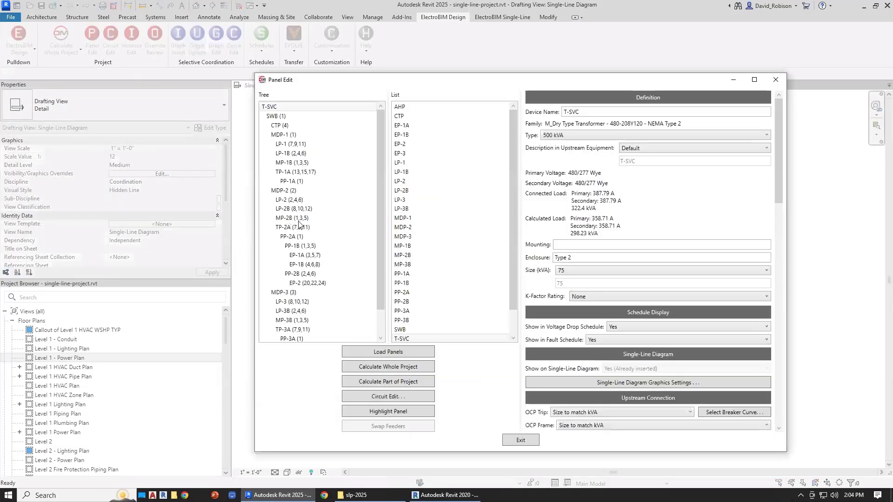
- Examine the feeder settings of T-SVC and its length calculation options, and close Panel Edit
{"action": "scroll", "coordinate": [584, 238], "scroll_direction": "down", "scroll_amount": 9}
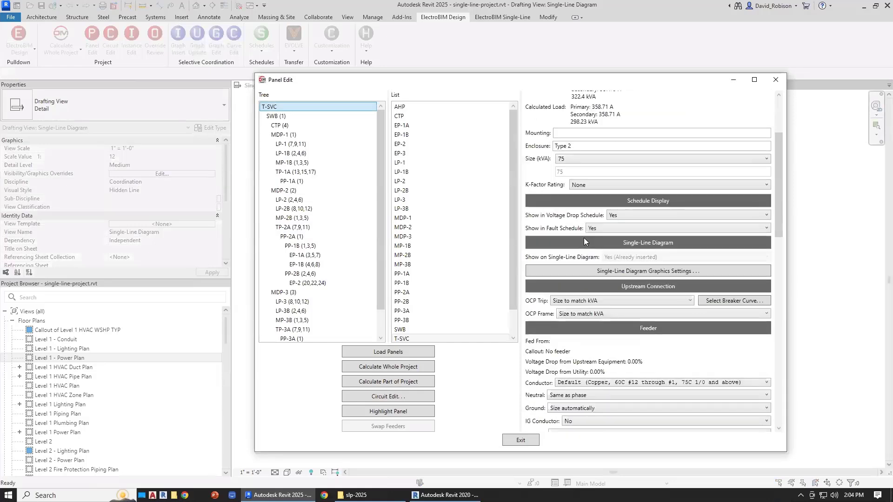
{"action": "scroll", "coordinate": [585, 238], "scroll_direction": "down", "scroll_amount": 5}
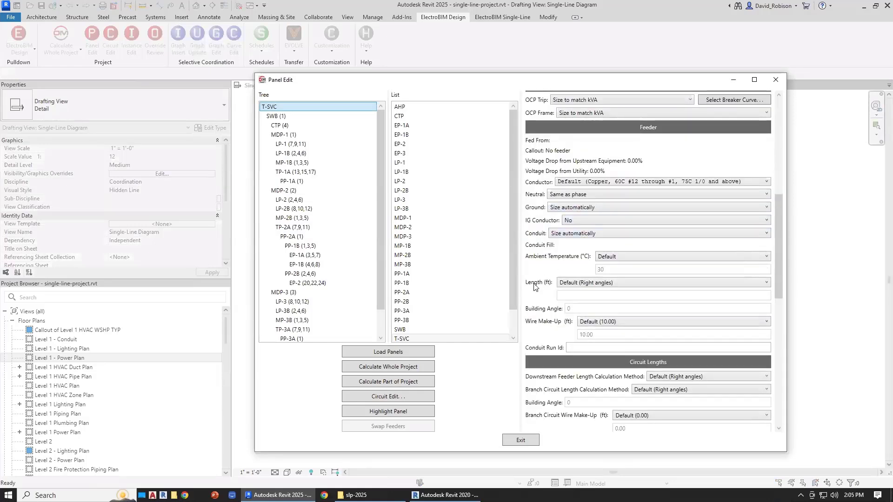
{"action": "left_click", "coordinate": [589, 285]}
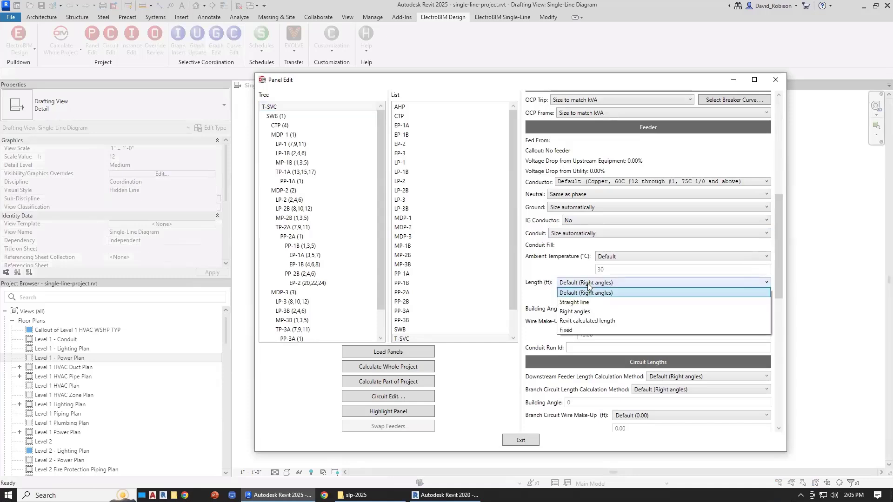
{"action": "left_click", "coordinate": [588, 284]}
{"action": "key", "text": "Escape"}
- Set the project's length unit to Meters in Project Units
{"action": "left_click", "coordinate": [373, 17]}
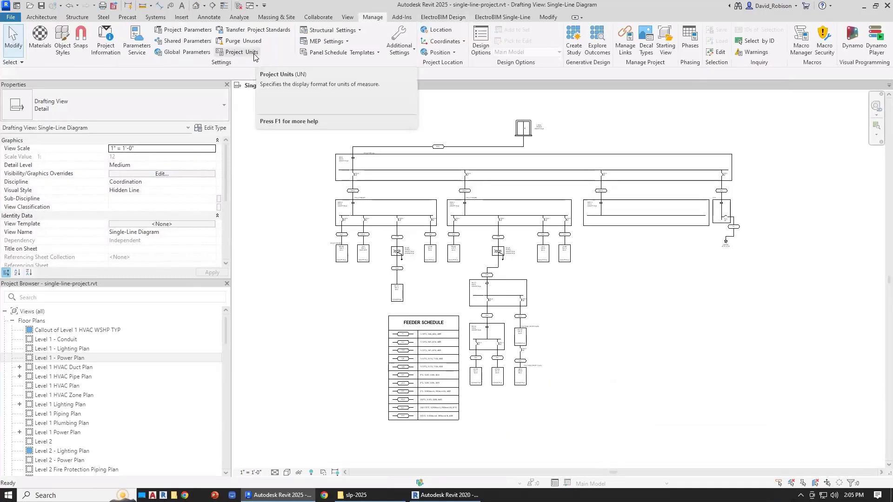
{"action": "left_click", "coordinate": [252, 53]}
{"action": "left_click", "coordinate": [481, 214]}
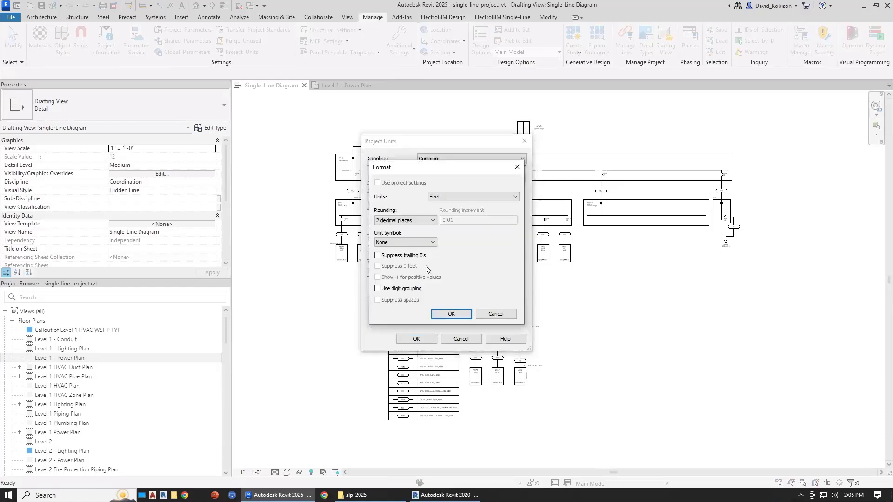
{"action": "left_click", "coordinate": [450, 198]}
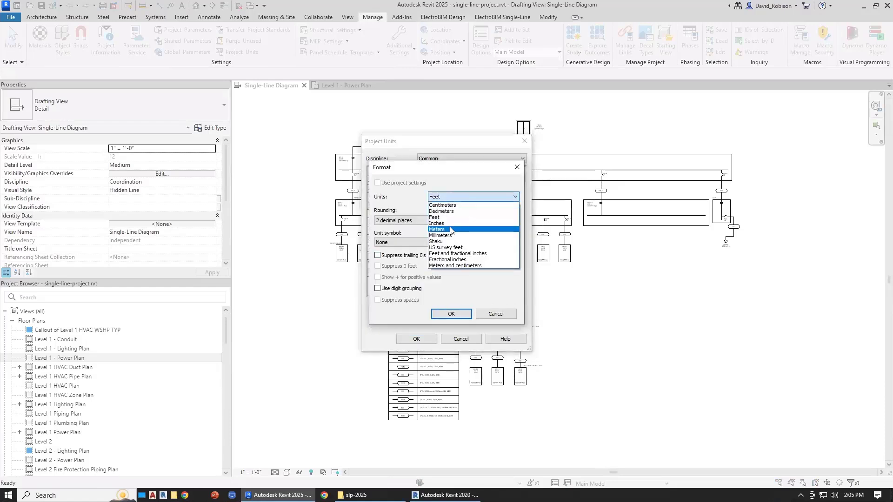
{"action": "left_click", "coordinate": [451, 230]}
{"action": "left_click", "coordinate": [451, 314]}
{"action": "left_click", "coordinate": [416, 338]}
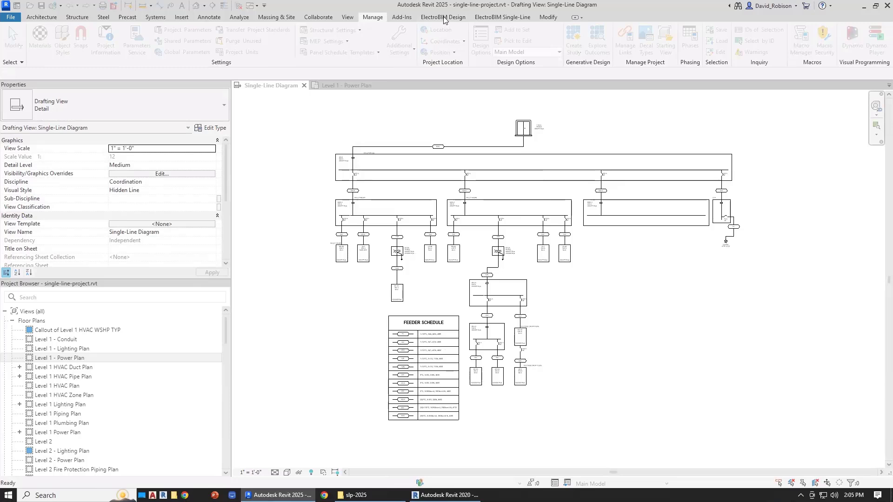
- Check the feeder length and wire make-up units for T-SVC and SWB in Panel Edit
{"action": "left_click", "coordinate": [442, 17]}
{"action": "left_click", "coordinate": [91, 39]}
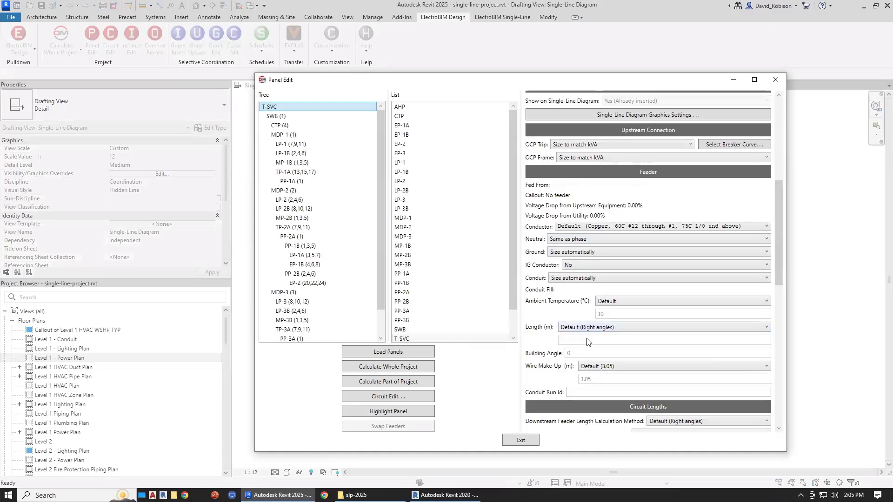
{"action": "key", "text": "Down"}
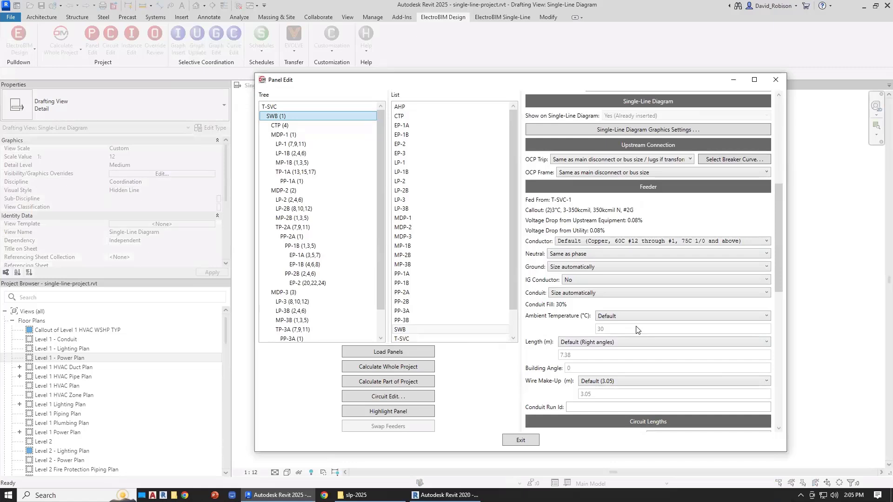
{"action": "left_click", "coordinate": [524, 444]}
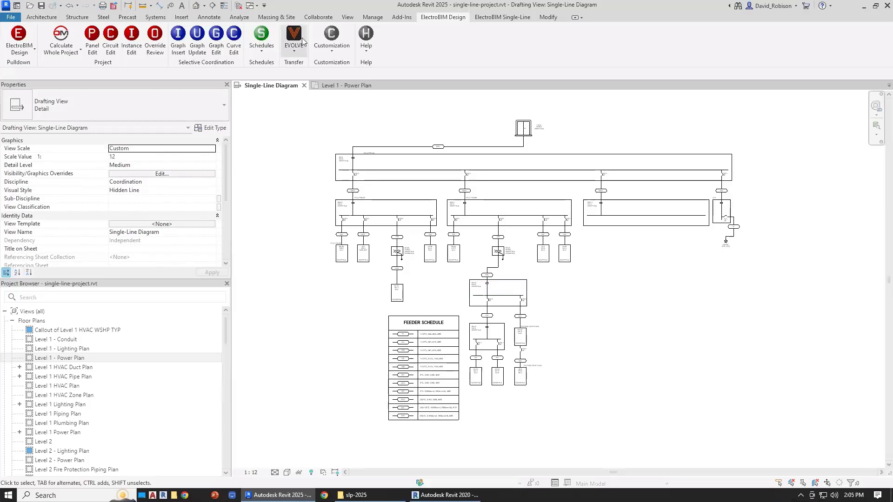
- Set the project's area unit to Square feet in Project Units
{"action": "left_click", "coordinate": [373, 17]}
{"action": "left_click", "coordinate": [239, 52]}
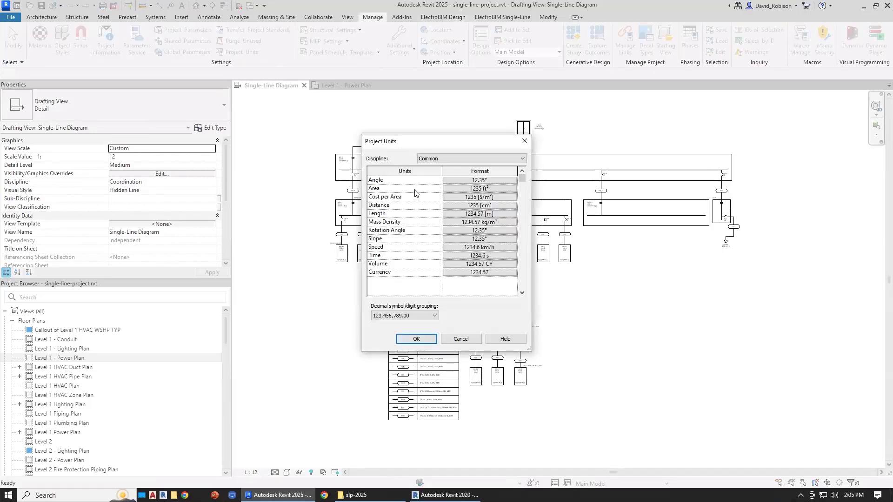
{"action": "left_click", "coordinate": [490, 188]}
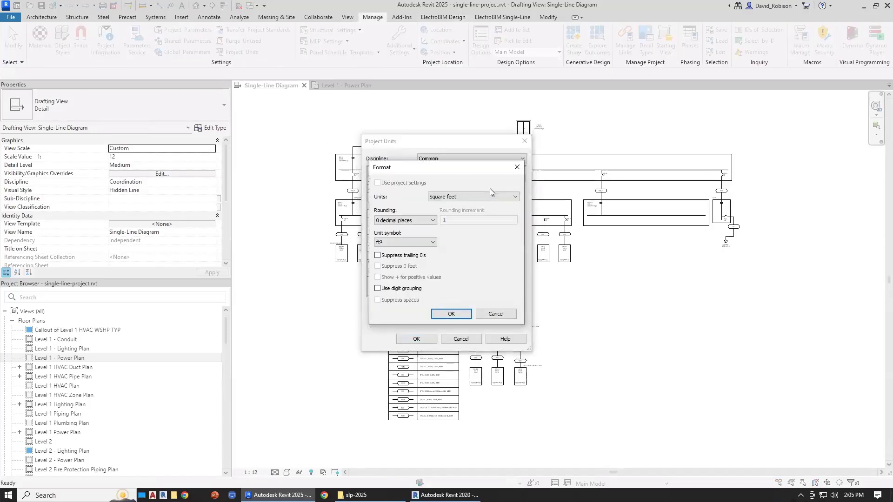
{"action": "left_click", "coordinate": [460, 195]}
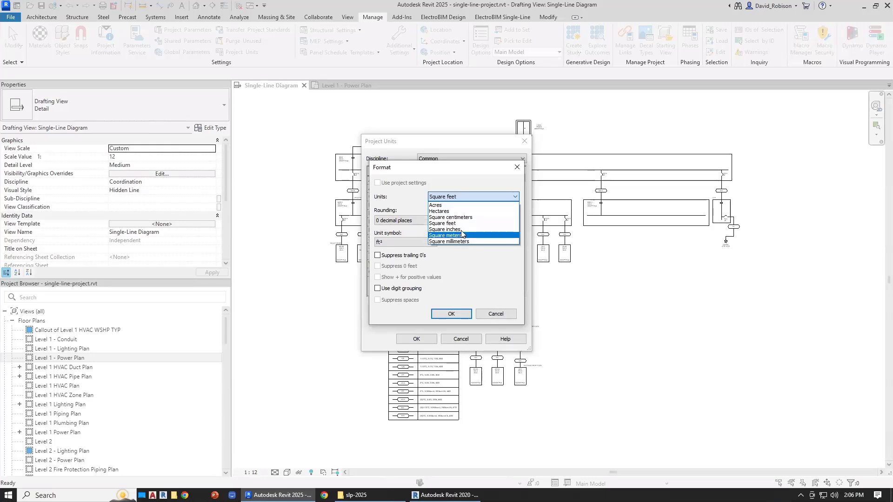
{"action": "left_click", "coordinate": [444, 223]}
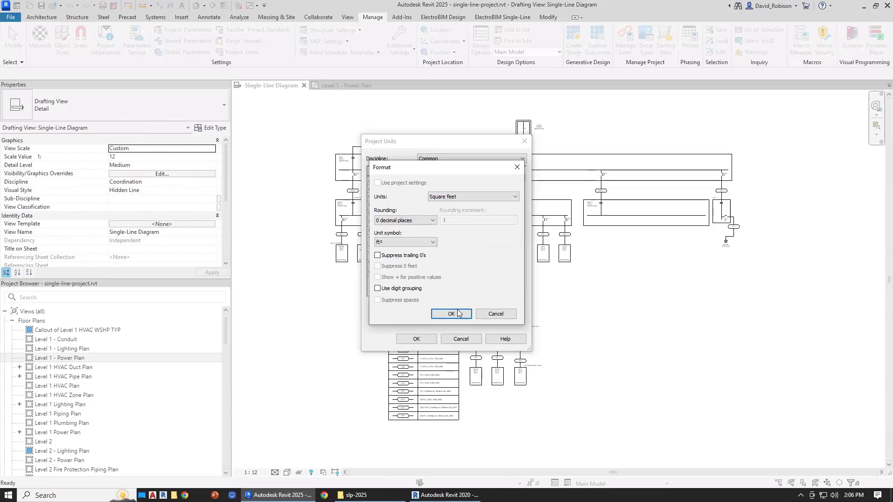
{"action": "left_click", "coordinate": [451, 314]}
{"action": "left_click", "coordinate": [416, 339]}
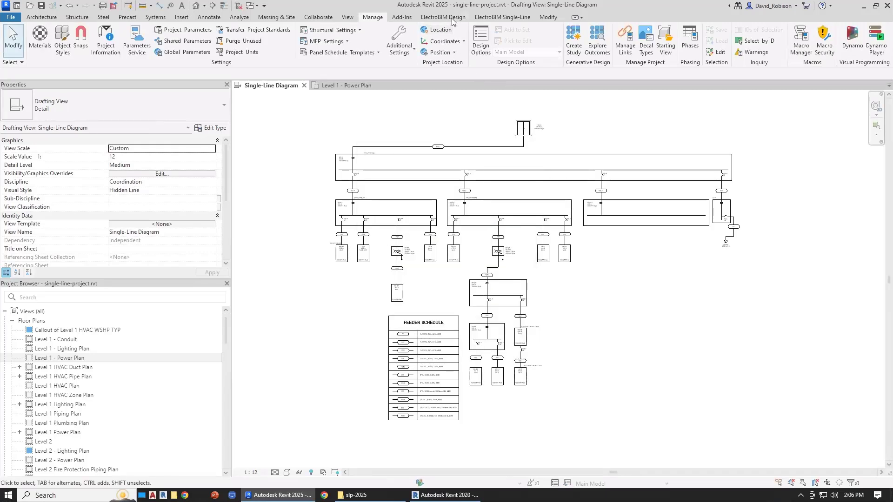
- Examine the area units of the Aluminum XHHW group in the ElectroBIM wire sizes table
{"action": "left_click", "coordinate": [443, 17]}
{"action": "left_click", "coordinate": [337, 52]}
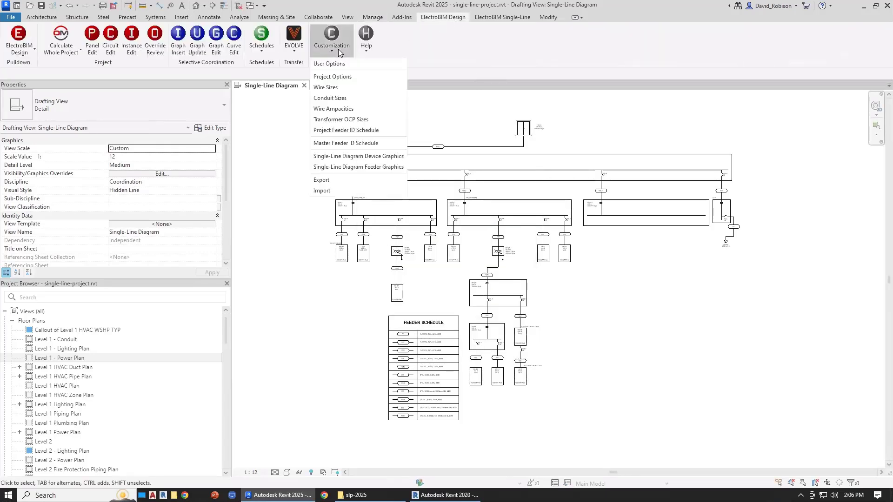
{"action": "left_click", "coordinate": [341, 87]}
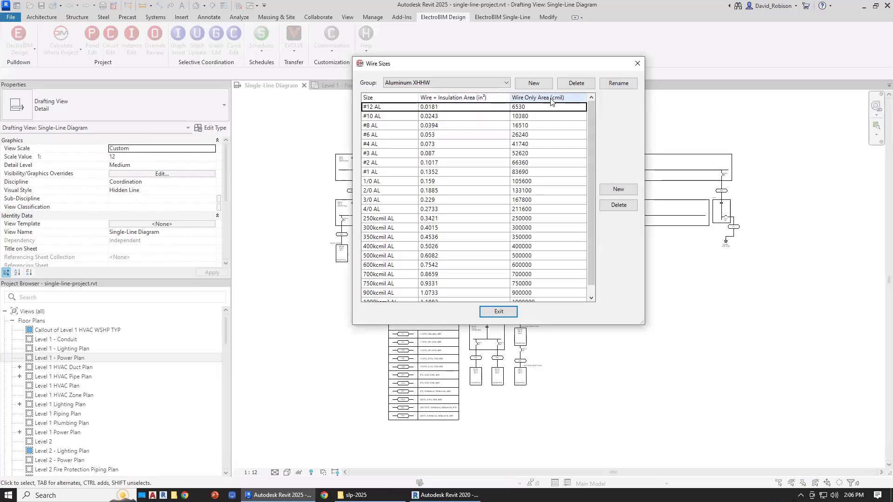
{"action": "left_click", "coordinate": [499, 311]}
- Set the project's area unit to Square meters in Project Units
{"action": "left_click", "coordinate": [375, 18]}
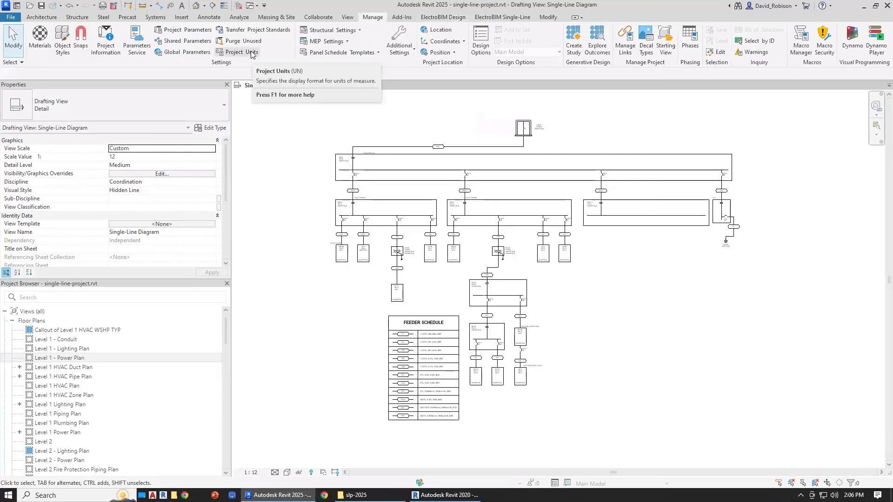
{"action": "left_click", "coordinate": [241, 52]}
{"action": "left_click", "coordinate": [479, 189]}
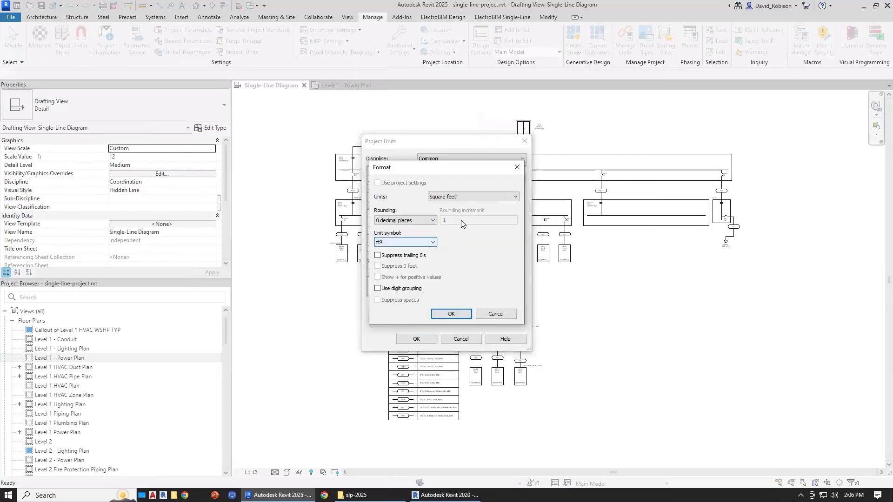
{"action": "left_click", "coordinate": [473, 197]}
{"action": "left_click", "coordinate": [454, 231]}
{"action": "left_click", "coordinate": [451, 314]}
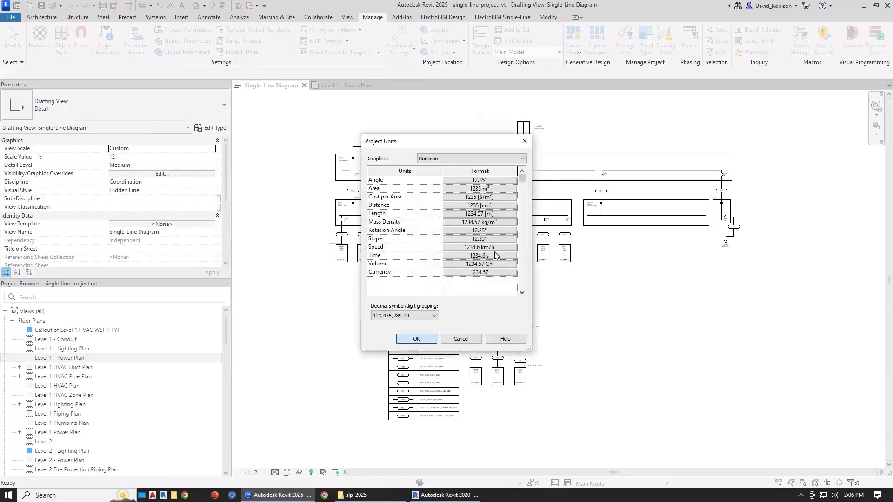
{"action": "left_click", "coordinate": [416, 339]}
- Reopen the wire sizes table and check the Aluminum XHHW wire area units against the project's new area unit
{"action": "left_click", "coordinate": [443, 17]}
{"action": "left_click", "coordinate": [331, 38]}
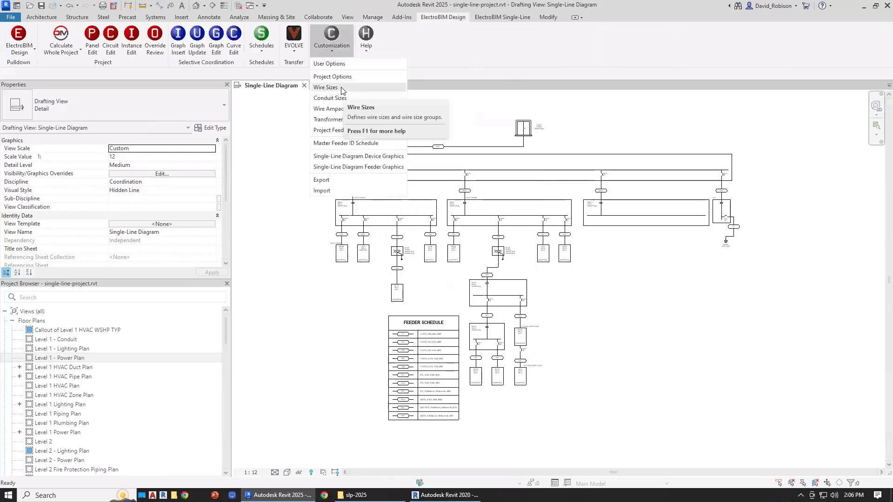
{"action": "left_click", "coordinate": [344, 88]}
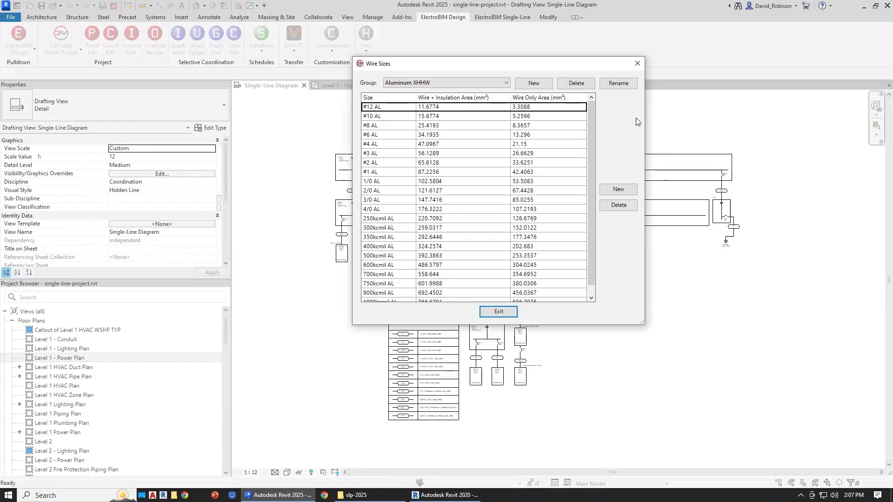
{"action": "left_click", "coordinate": [488, 313]}
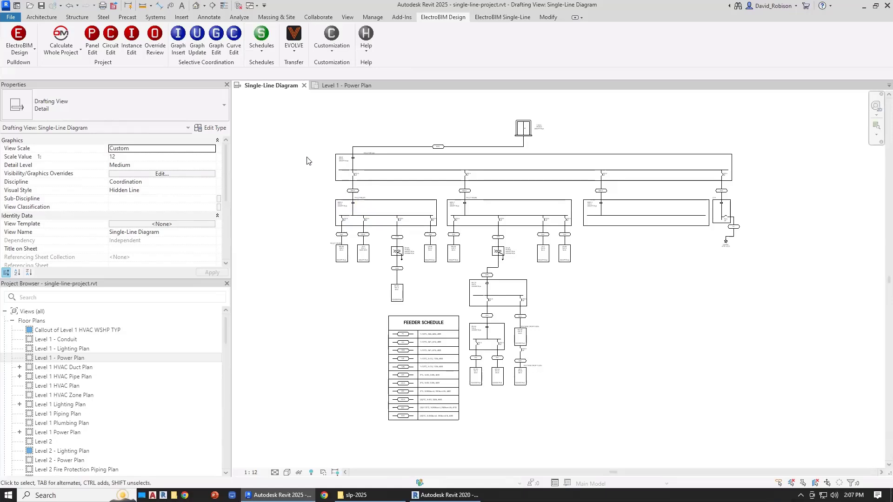
- Open Circuit Edit and compare its layout with the Circuit Edit window in the Revit 2020 session
{"action": "left_click", "coordinate": [112, 48]}
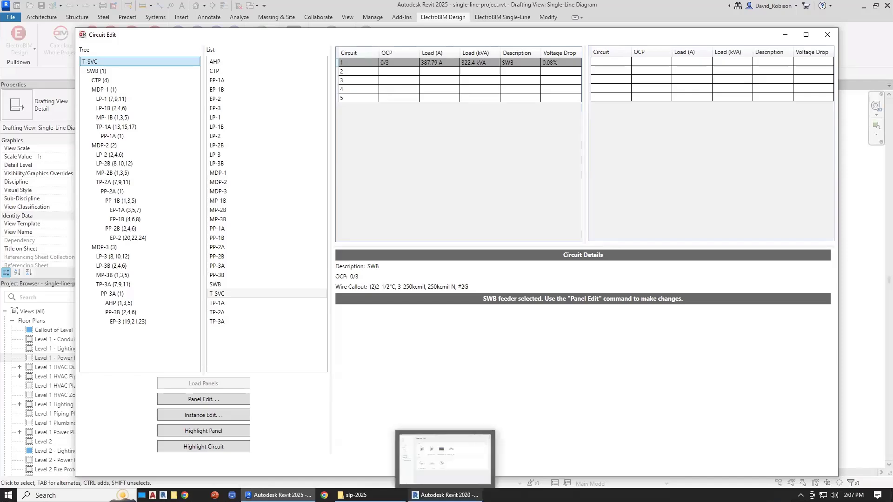
{"action": "left_click", "coordinate": [445, 495]}
{"action": "left_click", "coordinate": [218, 144]}
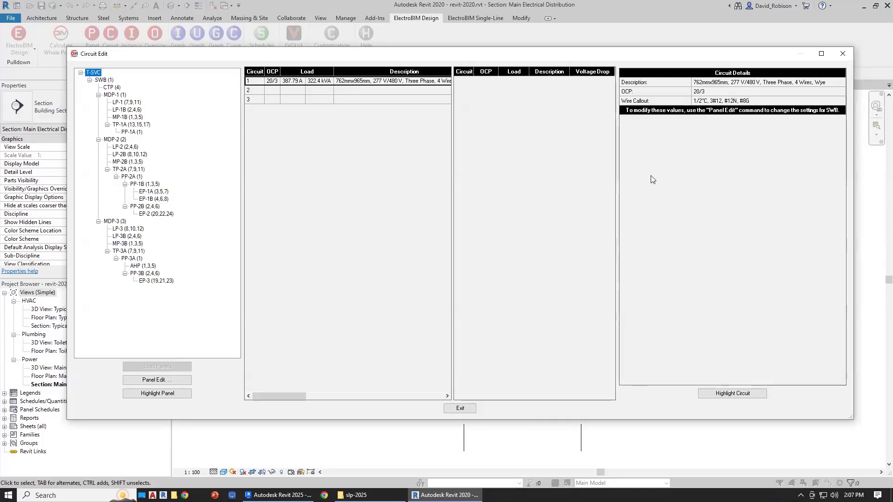
{"action": "left_click", "coordinate": [278, 495]}
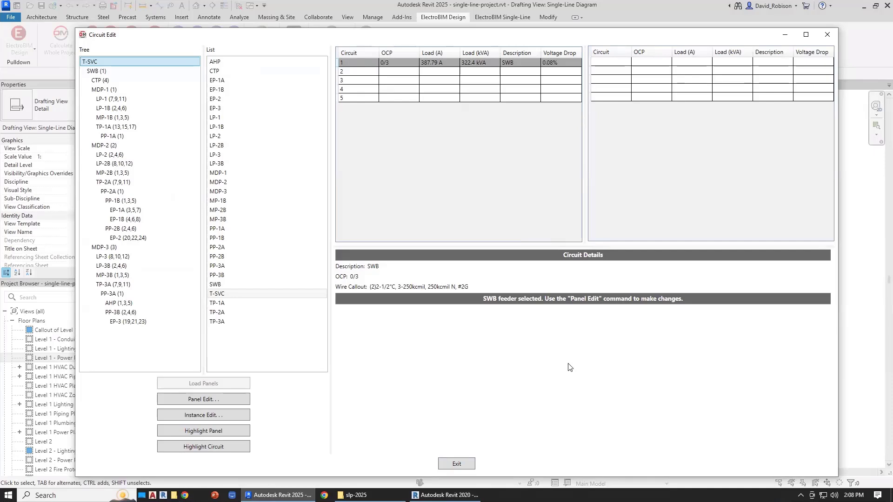
- Select circuits 3, 5 and 7 of panel LP-2 together, and display panels LP-2 and MP-2B together in Circuit Edit
{"action": "left_click", "coordinate": [124, 155]}
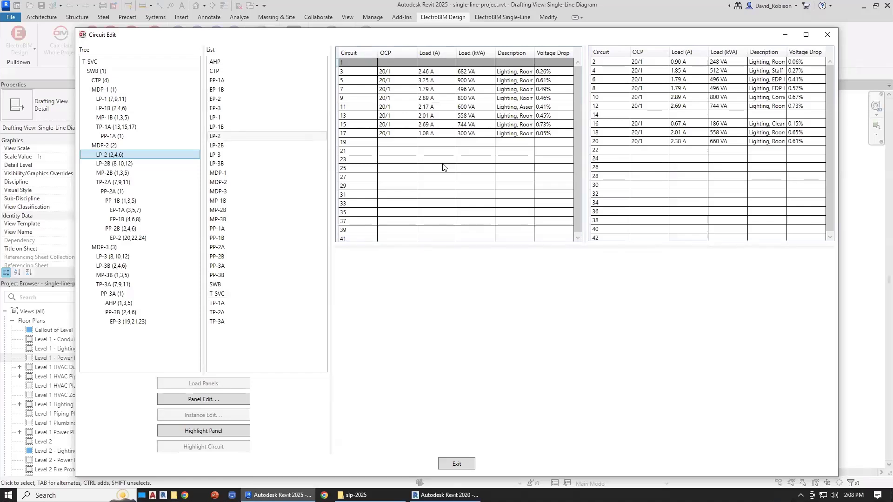
{"action": "left_click", "coordinate": [438, 72]}
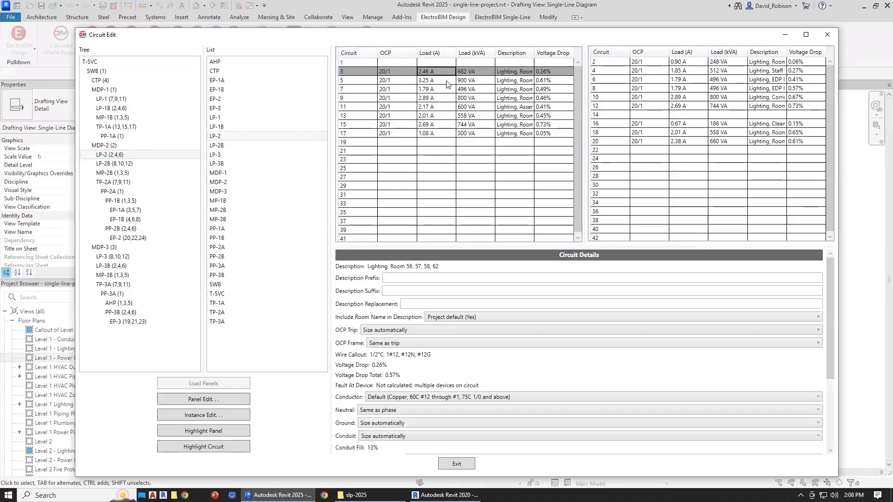
{"action": "left_click", "coordinate": [446, 83], "text": "shift"}
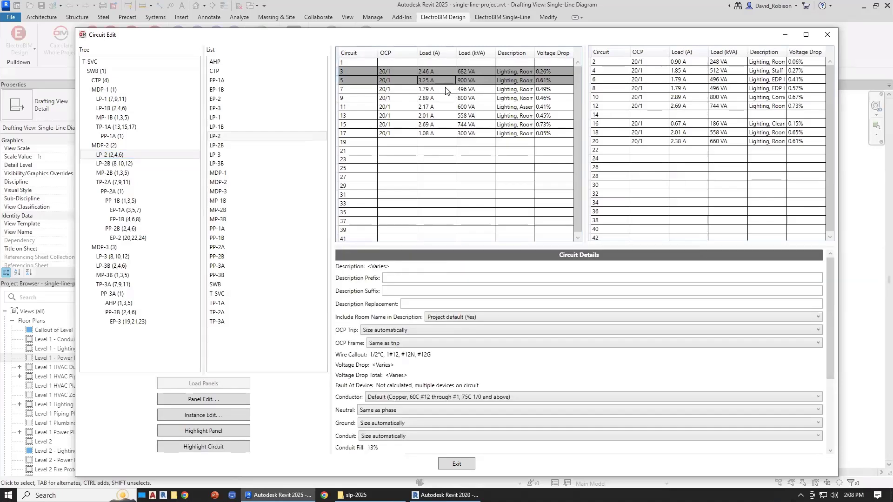
{"action": "left_click", "coordinate": [443, 90], "text": "shift"}
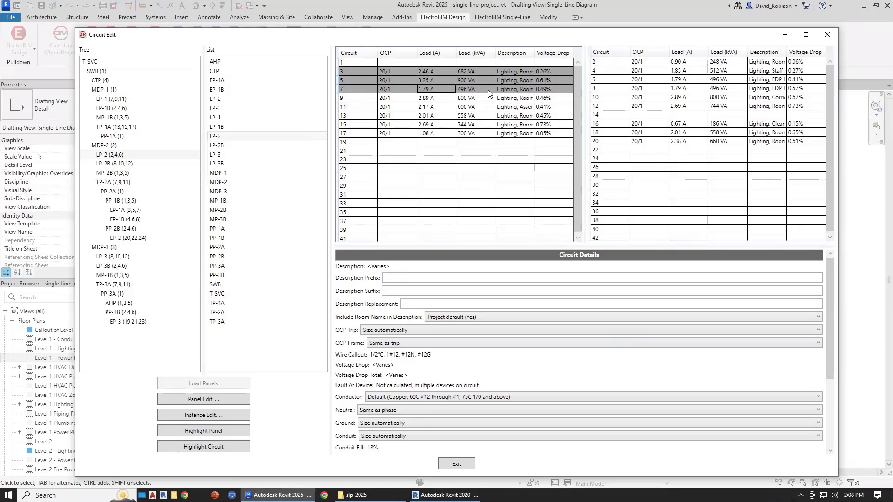
{"action": "left_click", "coordinate": [114, 173], "text": "ctrl"}
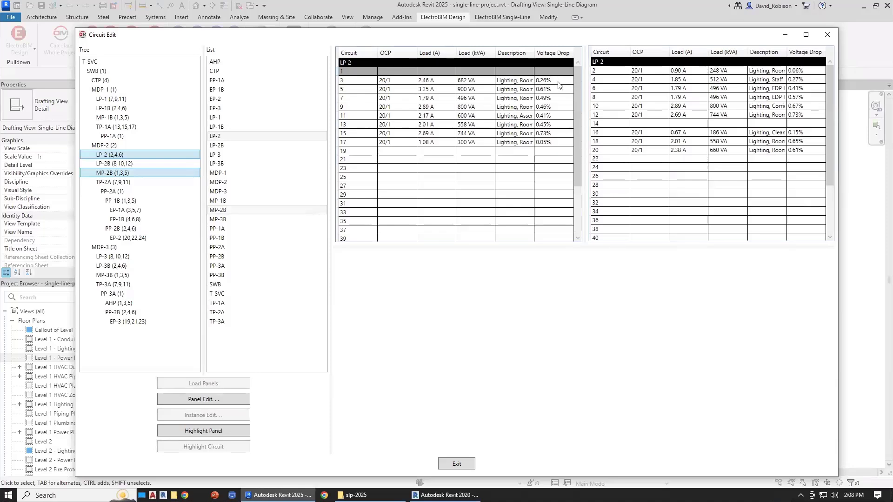
- Display panels LP-2 and PP-1B together in Circuit Edit and look through their circuits
{"action": "scroll", "coordinate": [365, 189], "scroll_direction": "down", "scroll_amount": 3}
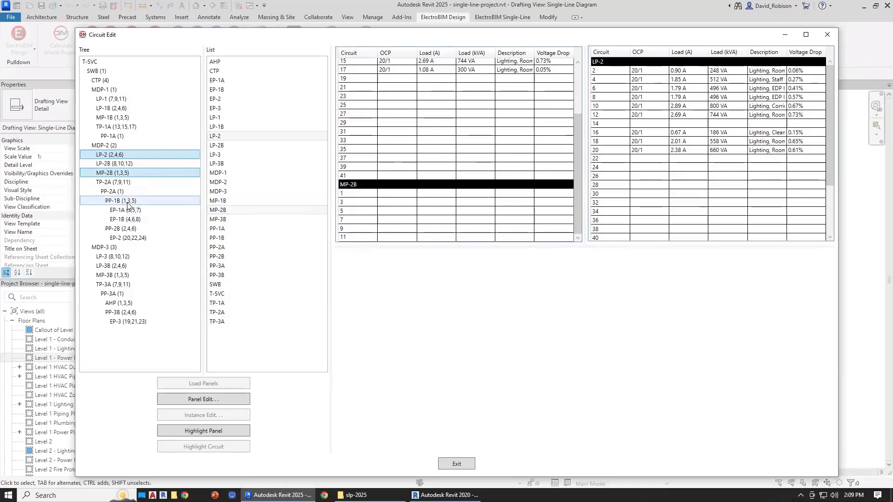
{"action": "left_click", "coordinate": [127, 201]}
{"action": "scroll", "coordinate": [465, 133], "scroll_direction": "down", "scroll_amount": 3}
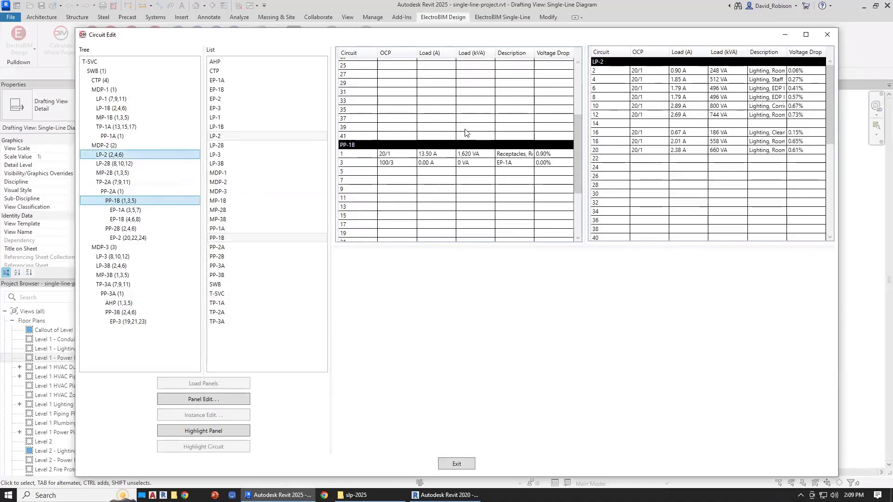
- Select circuit 1 of panel PP-1B together with circuit 7 of LP-2, check their shared Circuit Details, and close Circuit Edit
{"action": "left_click", "coordinate": [468, 154]}
{"action": "scroll", "coordinate": [447, 140], "scroll_direction": "up", "scroll_amount": 4}
{"action": "left_click", "coordinate": [411, 98]}
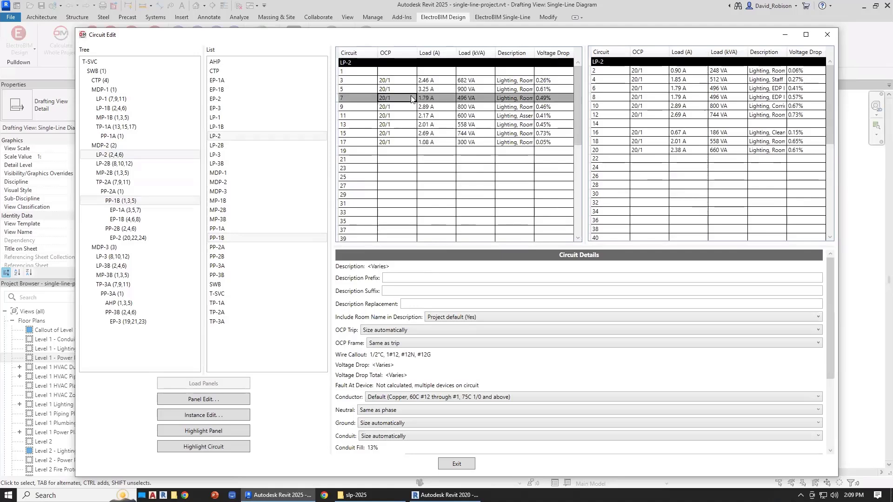
{"action": "scroll", "coordinate": [417, 169], "scroll_direction": "down", "scroll_amount": 4}
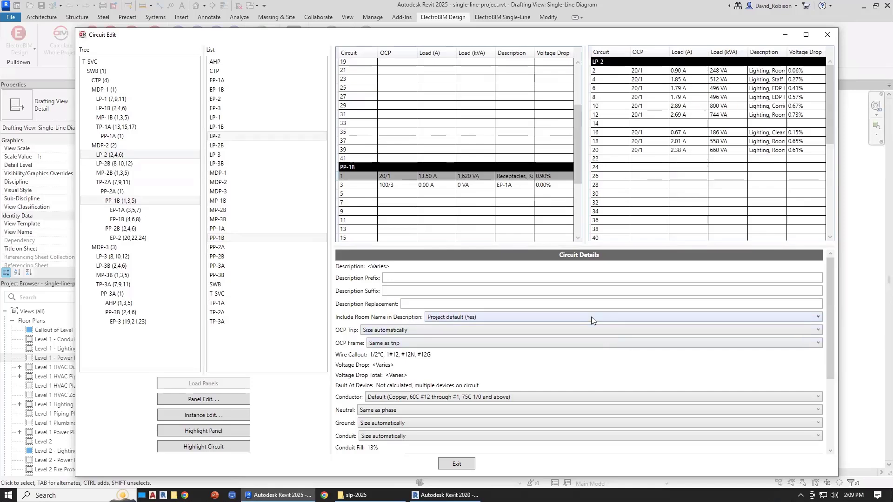
{"action": "key", "text": "Escape"}
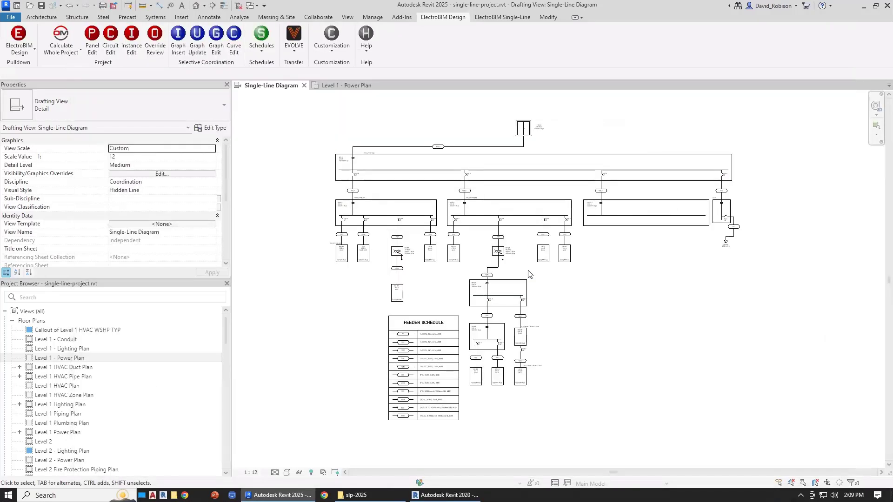
- Display the Level 1 - Power Plan view, and review the transformer family's type settings in Family Edit in the Revit 2020 session
{"action": "left_click", "coordinate": [358, 88]}
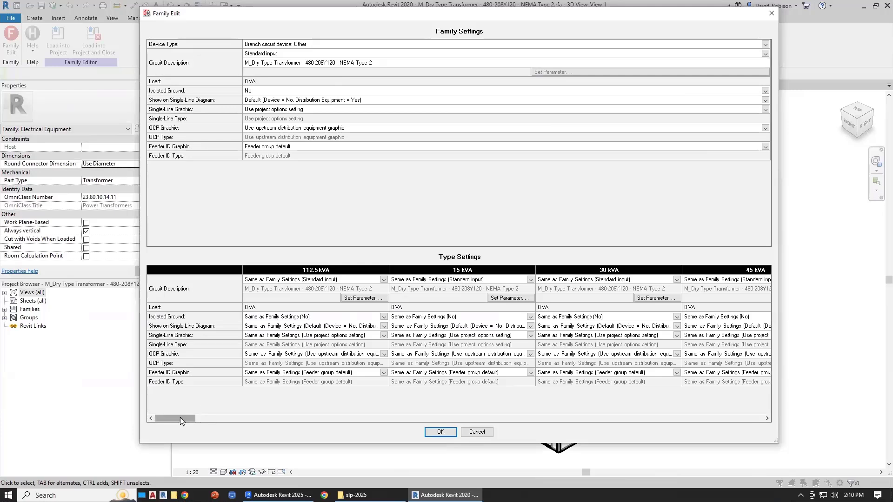
{"action": "left_click_drag", "start_coordinate": [180, 418], "coordinate": [735, 404]}
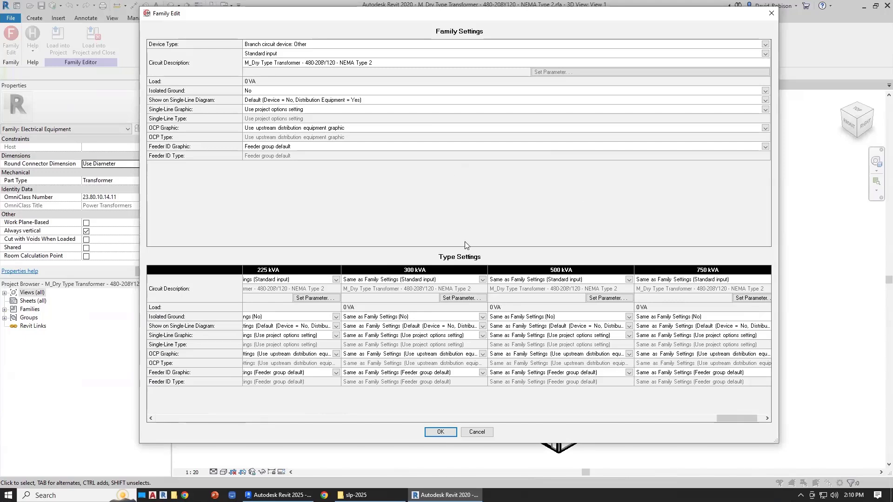
- Switch to Revit 2025, open Family Edit for the same transformer family, and select the 30 kVA through 150 kVA types together
{"action": "left_click", "coordinate": [278, 495]}
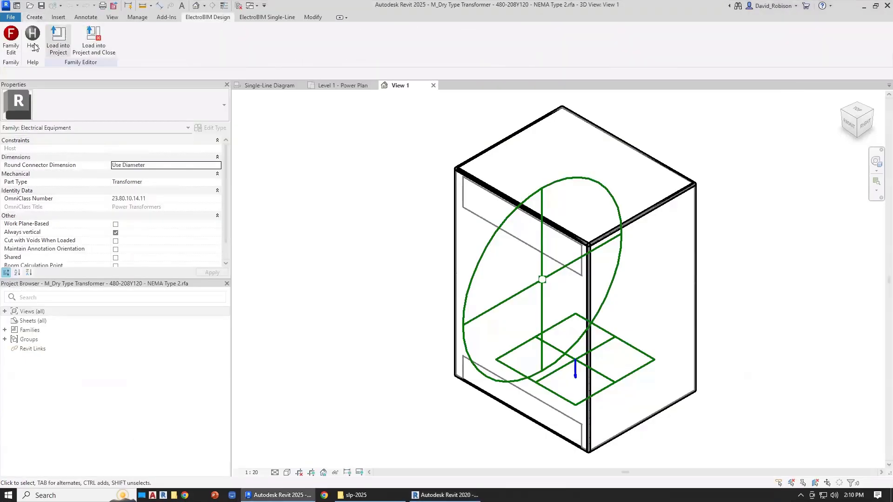
{"action": "left_click", "coordinate": [10, 40]}
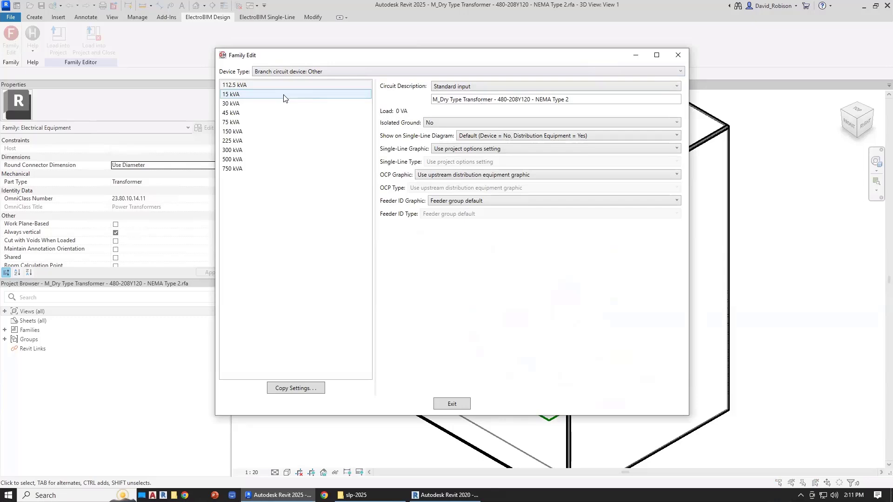
{"action": "left_click", "coordinate": [268, 113]}
{"action": "left_click", "coordinate": [265, 133]}
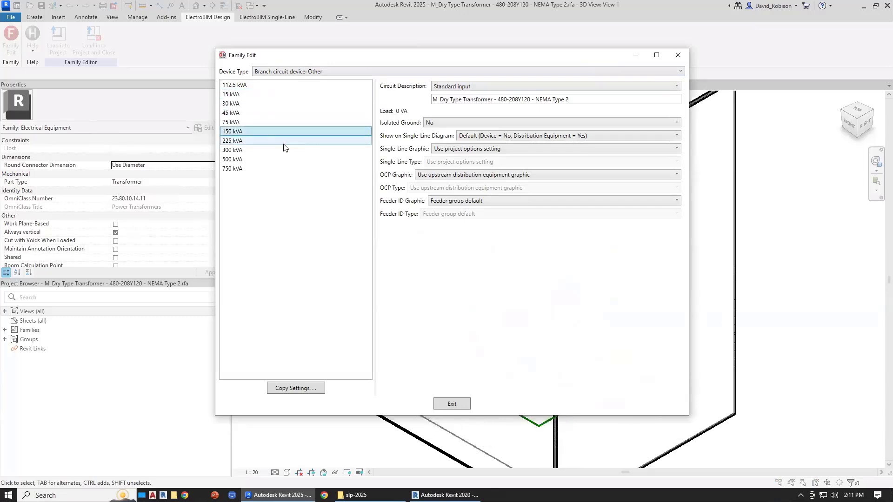
{"action": "left_click", "coordinate": [253, 113], "text": "shift"}
{"action": "left_click", "coordinate": [252, 105], "text": "shift"}
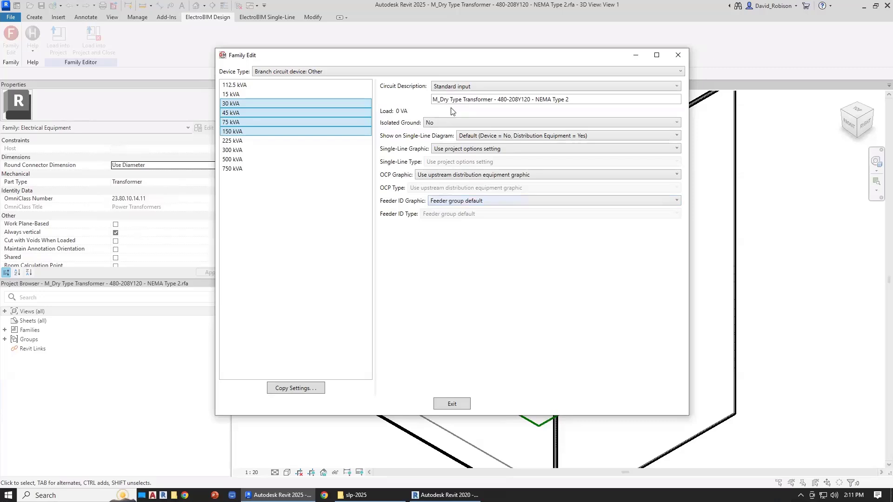
- Set the family's device type to Distribution equipment: Transformer and the 112.5 kVA type's size to 112.5 kVA
{"action": "left_click", "coordinate": [330, 72]}
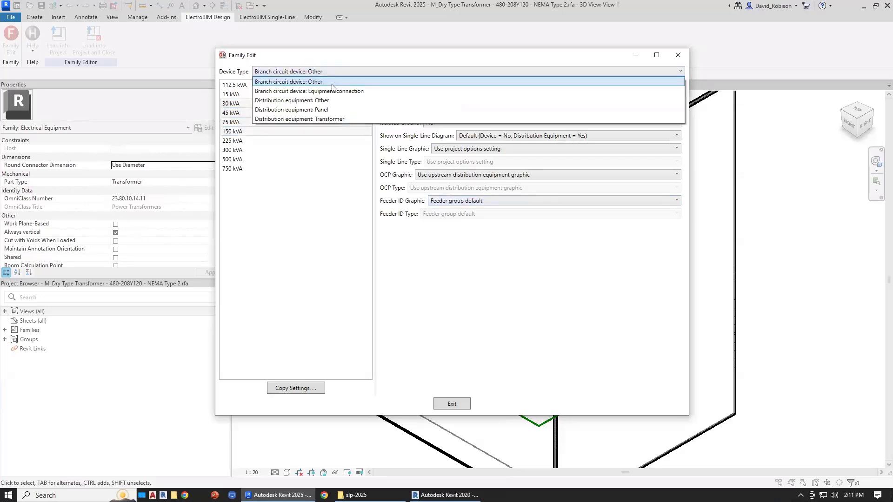
{"action": "left_click", "coordinate": [331, 119]}
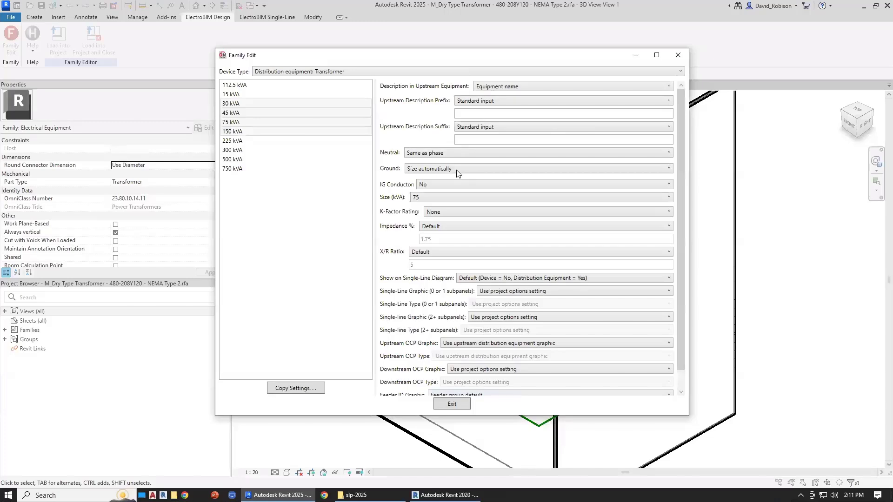
{"action": "left_click", "coordinate": [247, 85]}
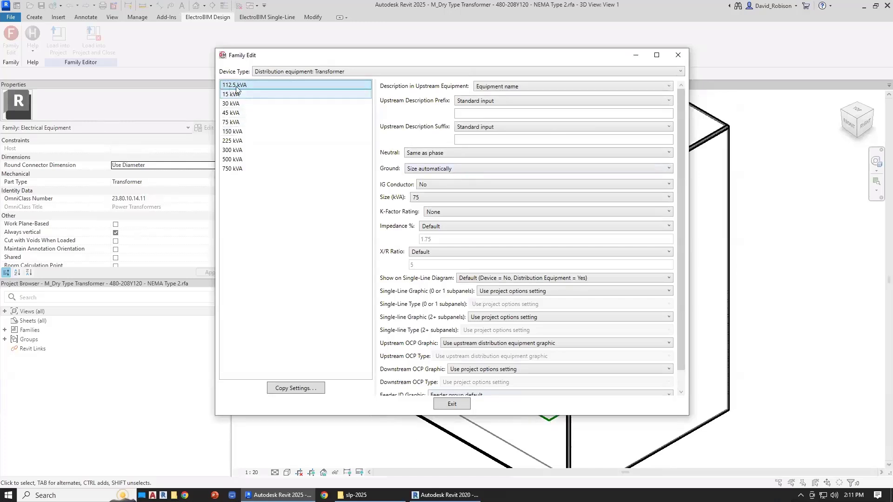
{"action": "left_click", "coordinate": [428, 199]}
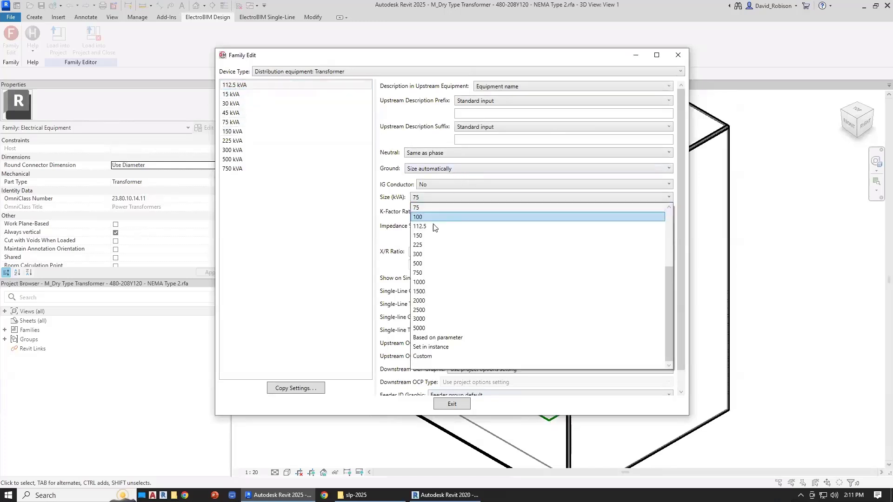
- Set the 15 kVA type's size to 15 kVA and the 30 kVA type's size to 30 kVA
{"action": "left_click", "coordinate": [247, 94]}
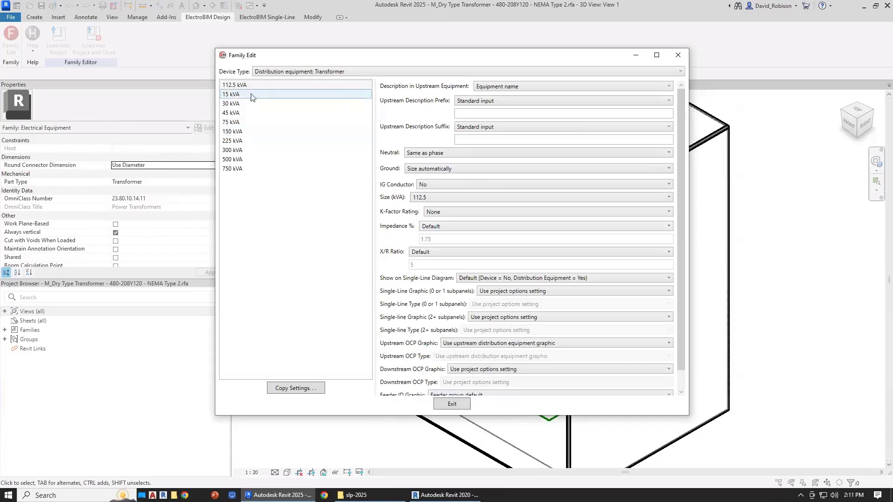
{"action": "left_click", "coordinate": [436, 200]}
{"action": "scroll", "coordinate": [432, 259], "scroll_direction": "up", "scroll_amount": 4}
{"action": "left_click", "coordinate": [425, 246]}
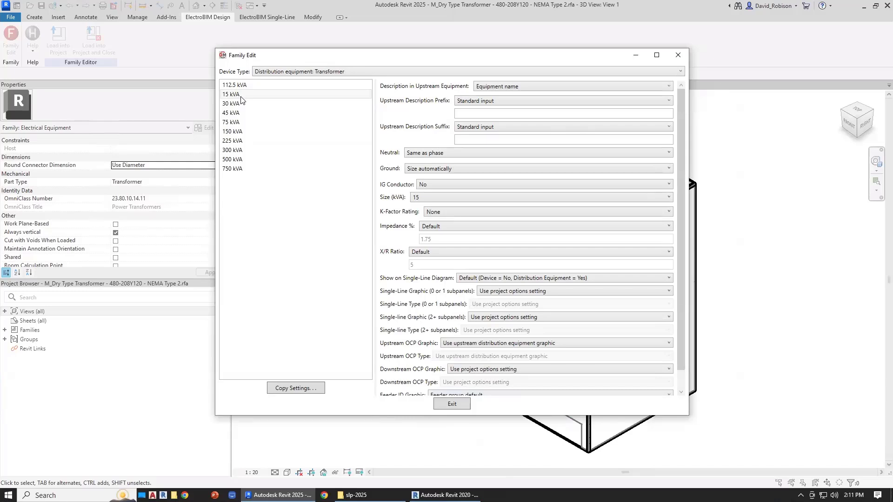
{"action": "left_click", "coordinate": [240, 103]}
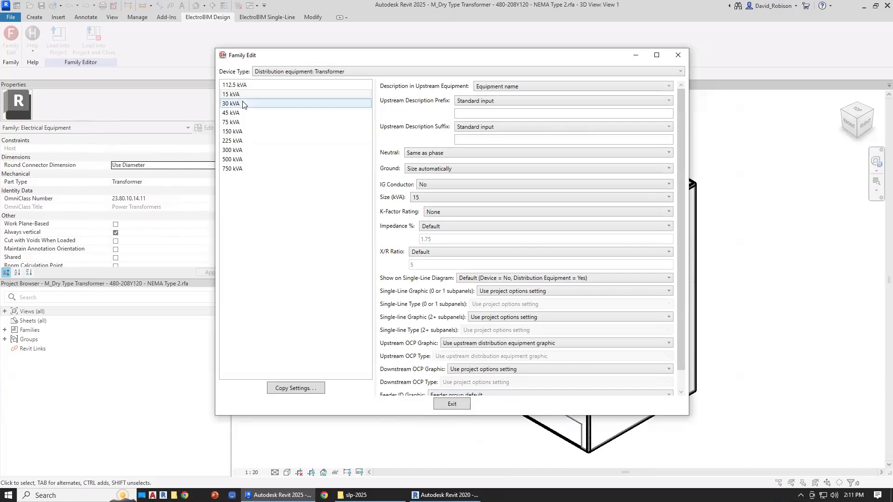
{"action": "left_click", "coordinate": [425, 199]}
{"action": "scroll", "coordinate": [442, 246], "scroll_direction": "up", "scroll_amount": 4}
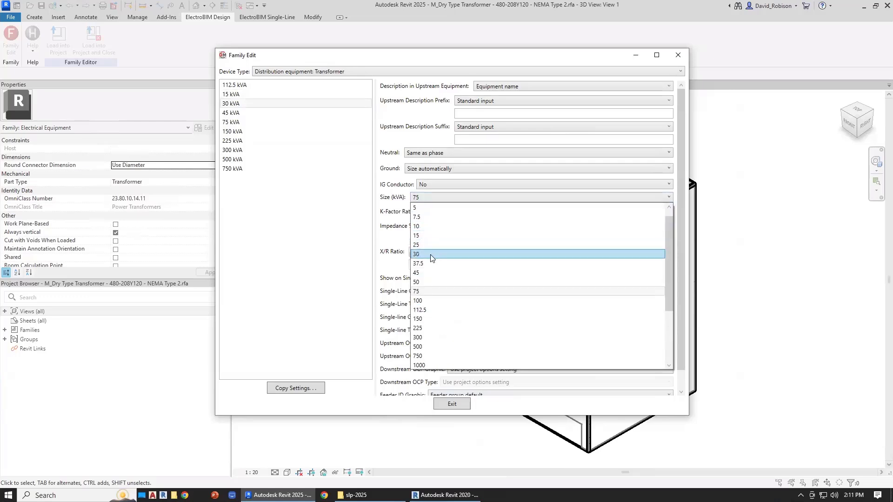
{"action": "left_click", "coordinate": [437, 255]}
- Set the 45 kVA type's size to 45 kVA and the 150 kVA type's size to 150 kVA
{"action": "left_click", "coordinate": [421, 197]}
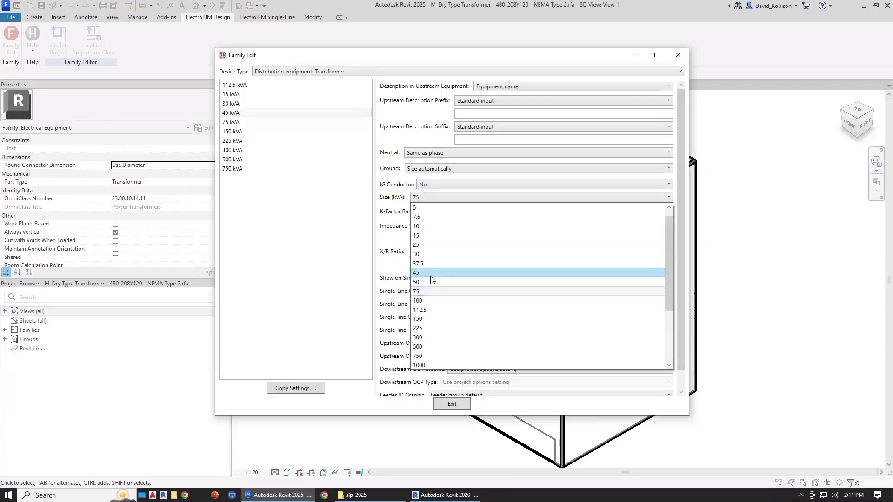
{"action": "left_click", "coordinate": [441, 291]}
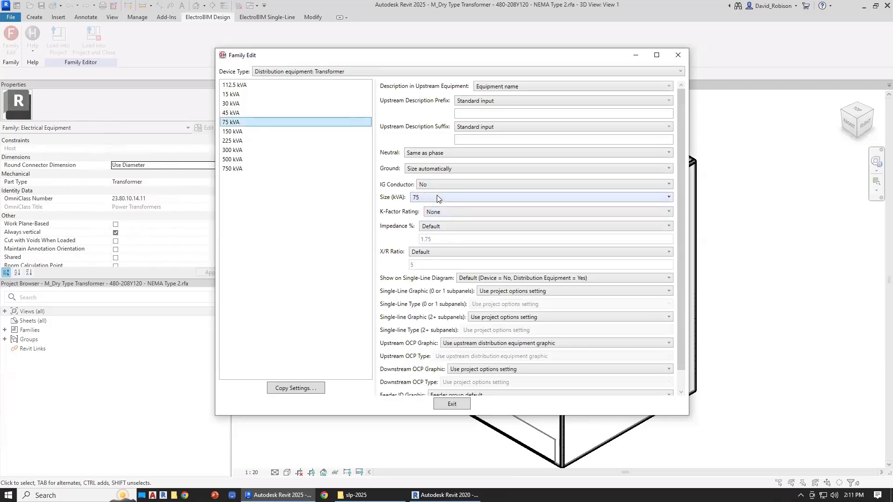
{"action": "left_click", "coordinate": [242, 131]}
{"action": "left_click", "coordinate": [437, 197]}
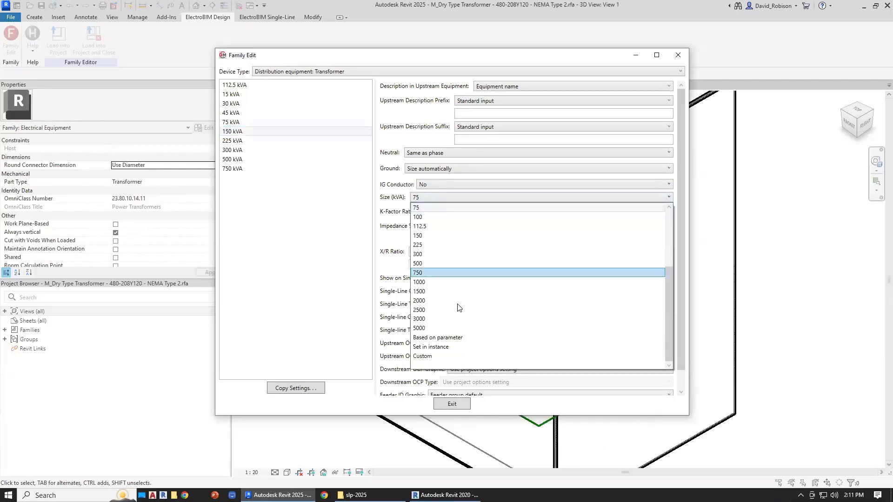
{"action": "left_click", "coordinate": [442, 235]}
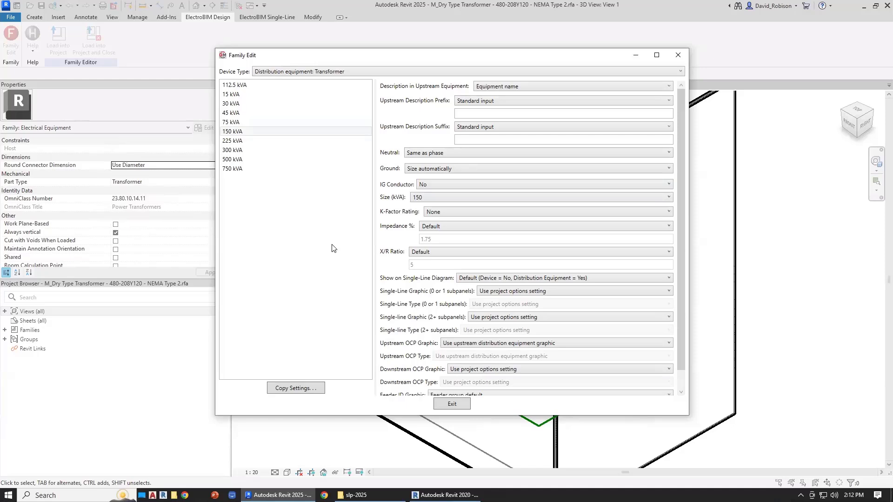
- Set the 750 kVA type's size to Set in instance and close Family Edit
{"action": "left_click", "coordinate": [243, 169]}
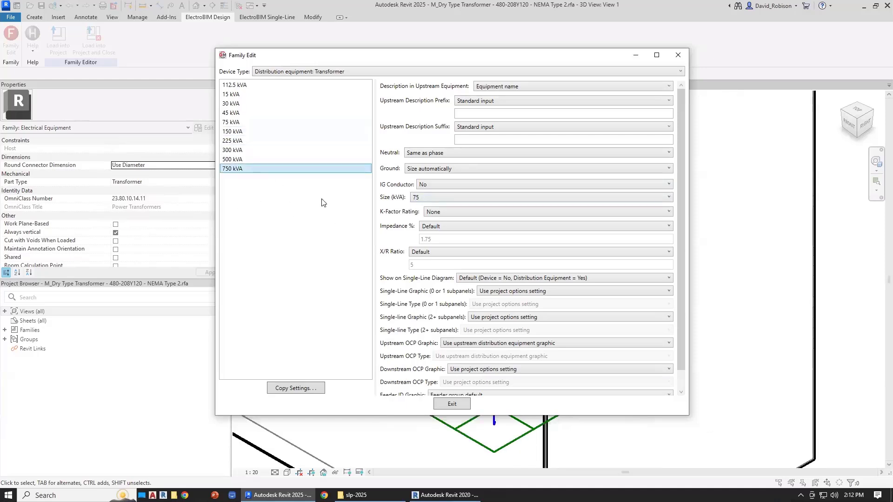
{"action": "left_click", "coordinate": [454, 199]}
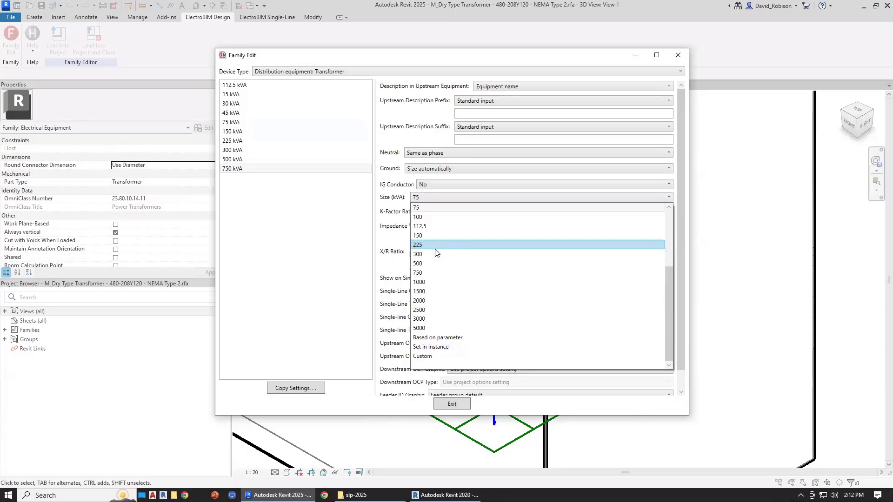
{"action": "left_click", "coordinate": [442, 347]}
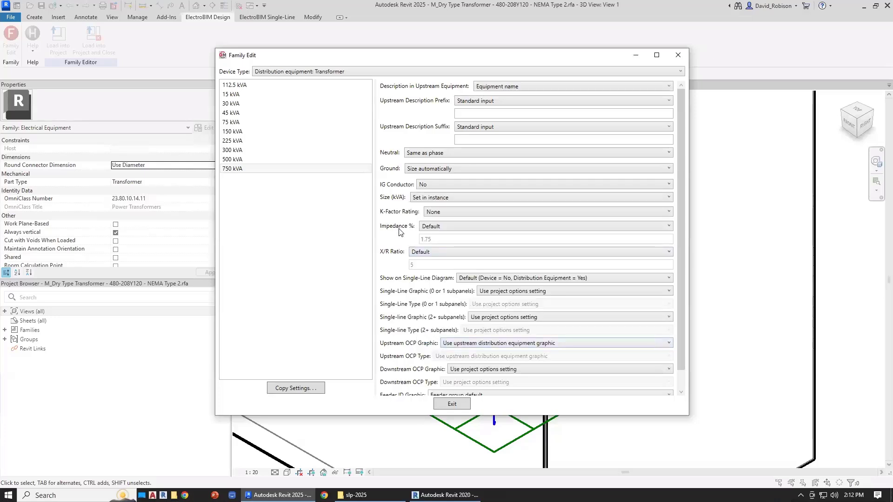
{"action": "left_click", "coordinate": [452, 404]}
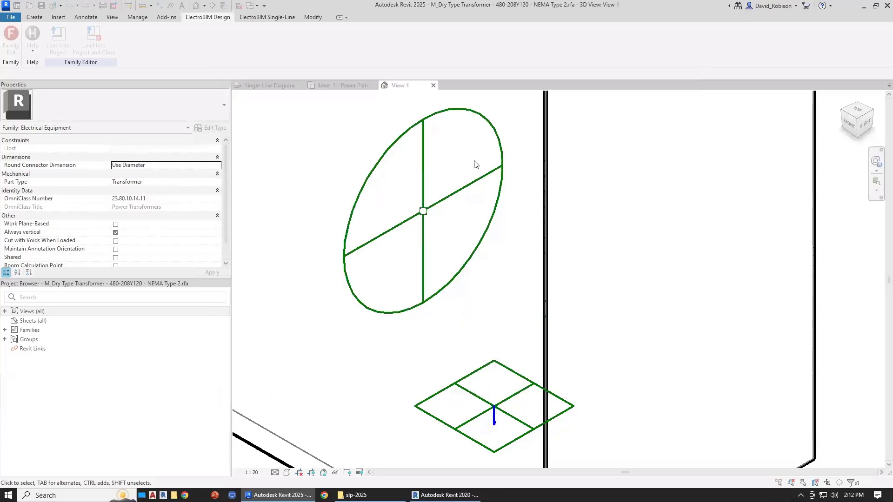
- Load the edited transformer family into the project and select transformer T-SVC on the Level 1 - Power Plan
{"action": "left_click", "coordinate": [93, 38]}
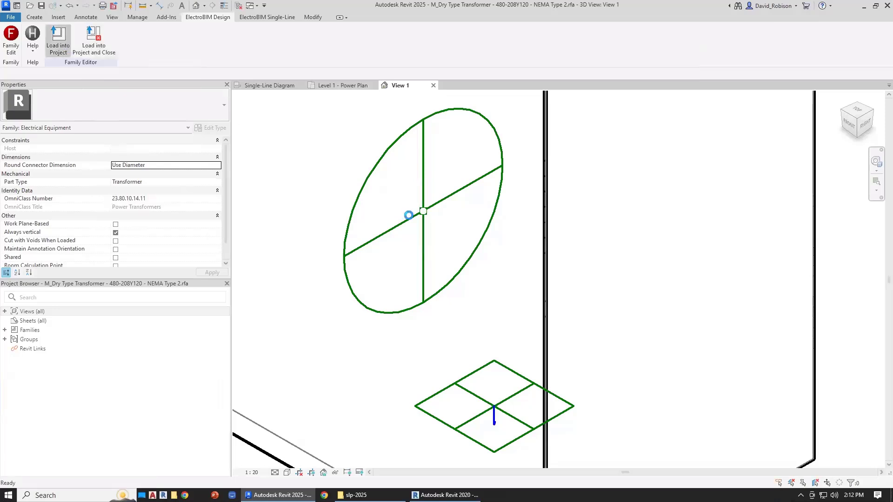
{"action": "left_click", "coordinate": [342, 239]}
{"action": "left_click", "coordinate": [442, 17]}
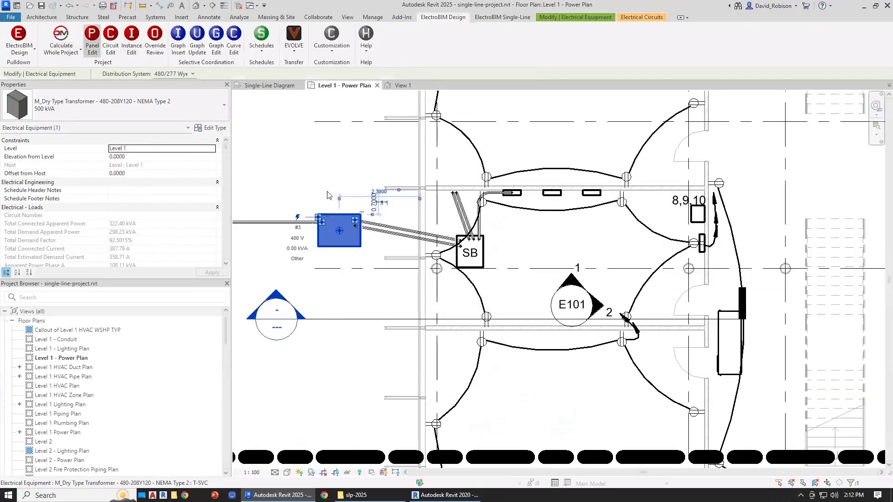
- Open Panel Edit for transformer T-SVC and set its type to 112.5 kVA
{"action": "left_click", "coordinate": [92, 40]}
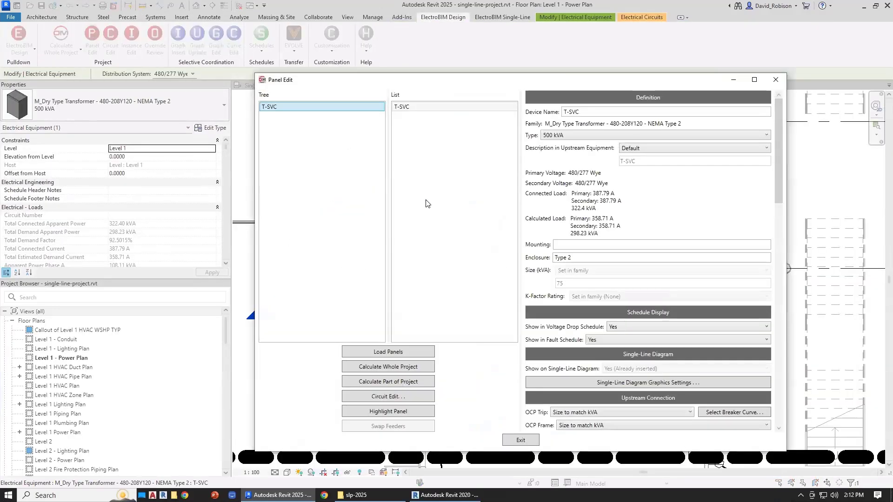
{"action": "left_click", "coordinate": [581, 135]}
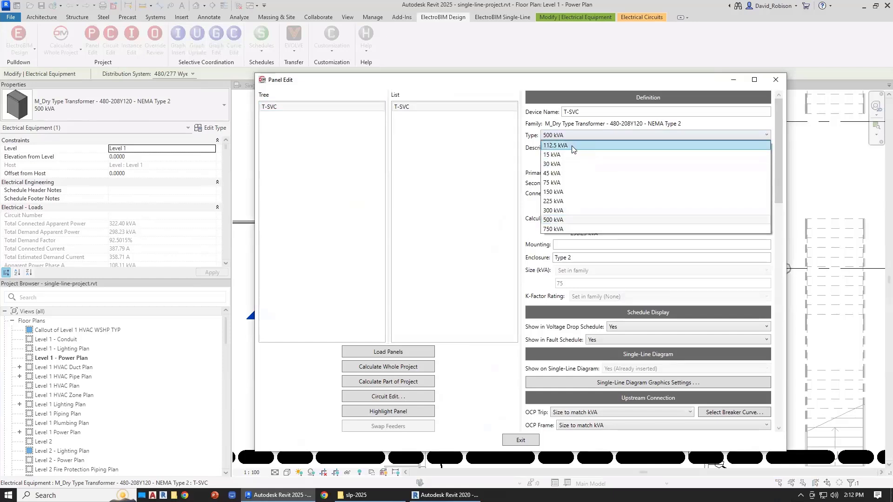
{"action": "left_click", "coordinate": [573, 145]}
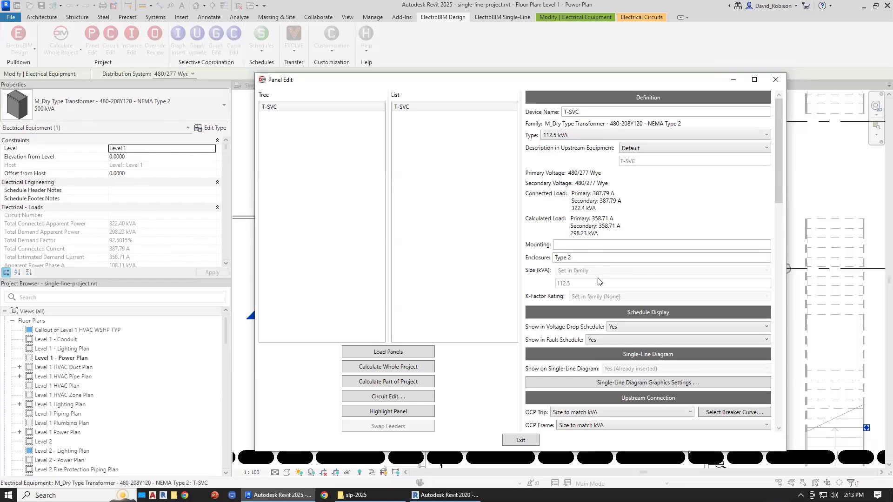
- Try to change T-SVC's type to 30 kVA, choosing to disconnect the family from its network
{"action": "left_click", "coordinate": [576, 135]}
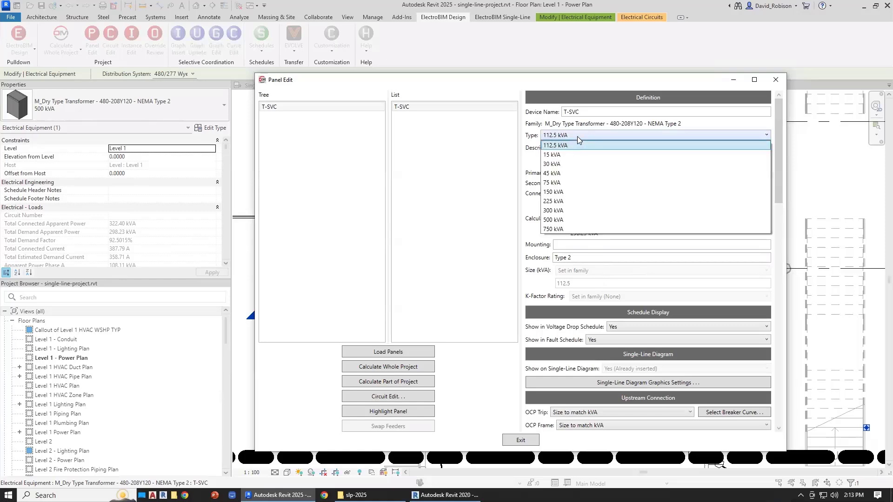
{"action": "left_click", "coordinate": [576, 163]}
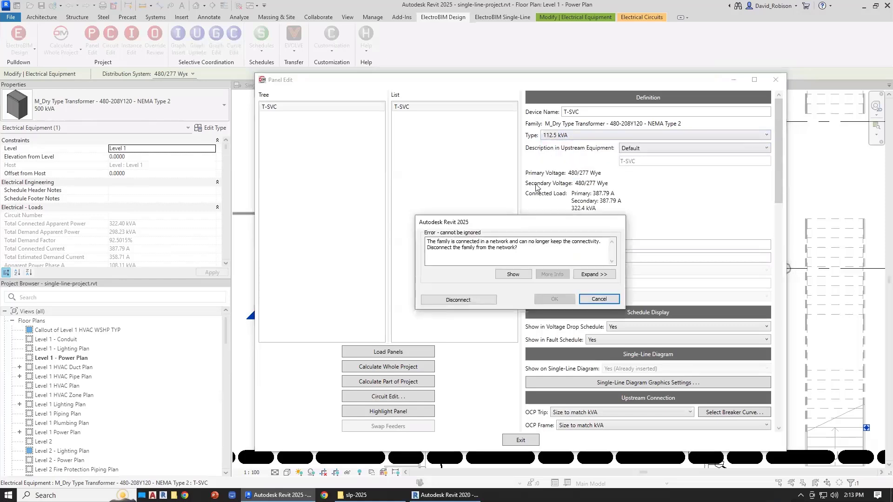
{"action": "left_click", "coordinate": [486, 297]}
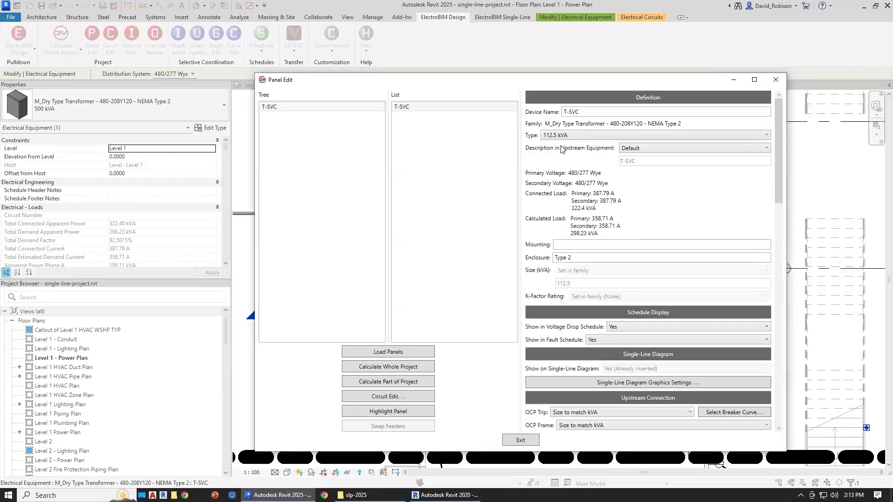
- Change T-SVC's type to 750 kVA, set its instance size to 500 kVA, and exit Panel Edit
{"action": "left_click", "coordinate": [588, 138]}
{"action": "left_click", "coordinate": [557, 227]}
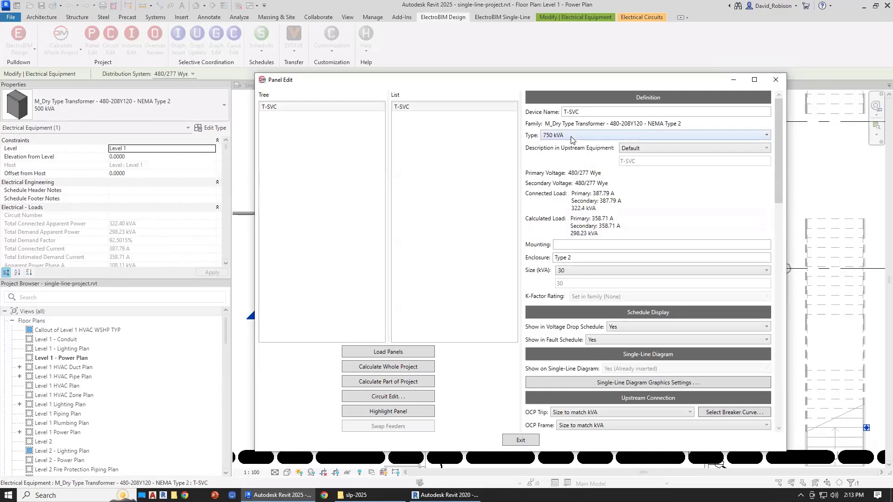
{"action": "left_click", "coordinate": [592, 274]}
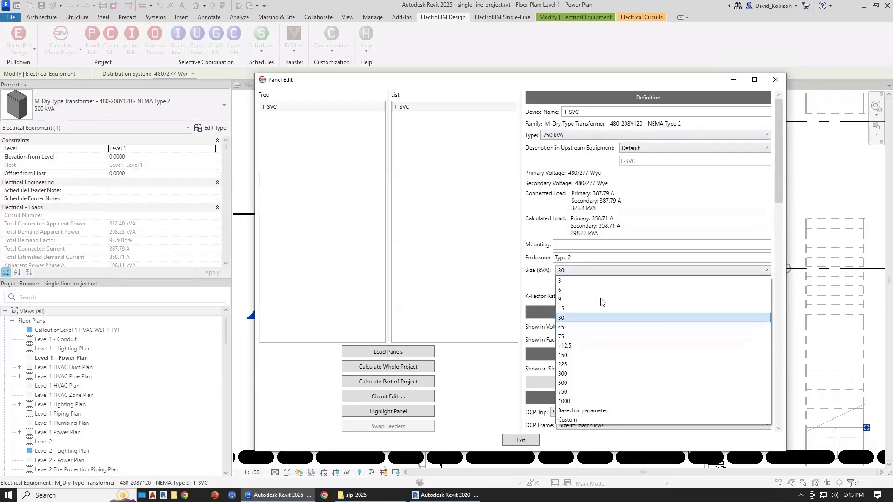
{"action": "left_click", "coordinate": [584, 278]}
{"action": "left_click", "coordinate": [609, 270]}
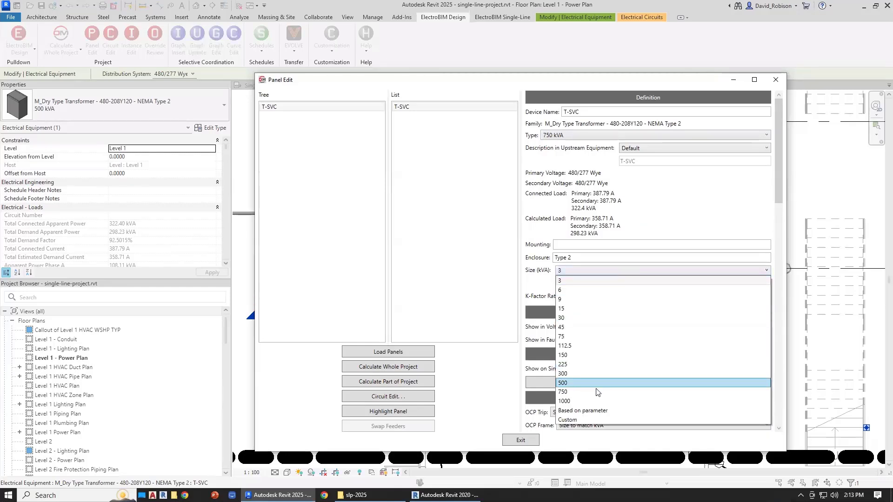
{"action": "left_click", "coordinate": [590, 384]}
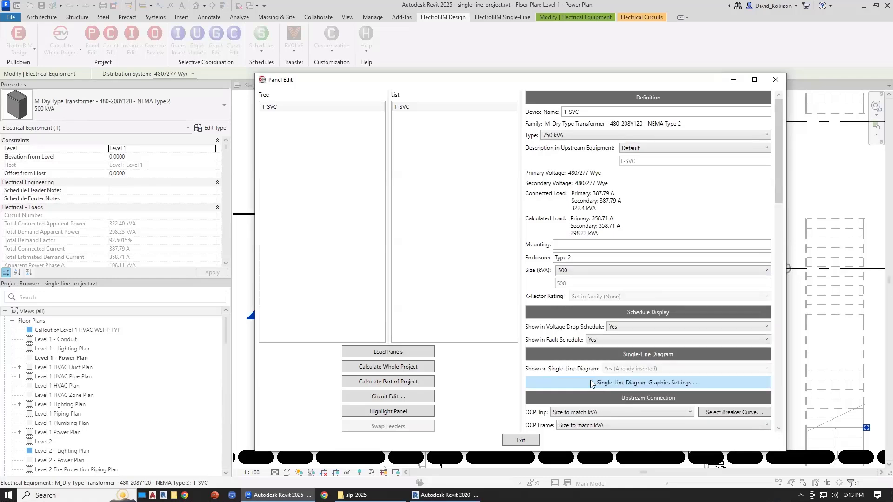
{"action": "left_click", "coordinate": [525, 443]}
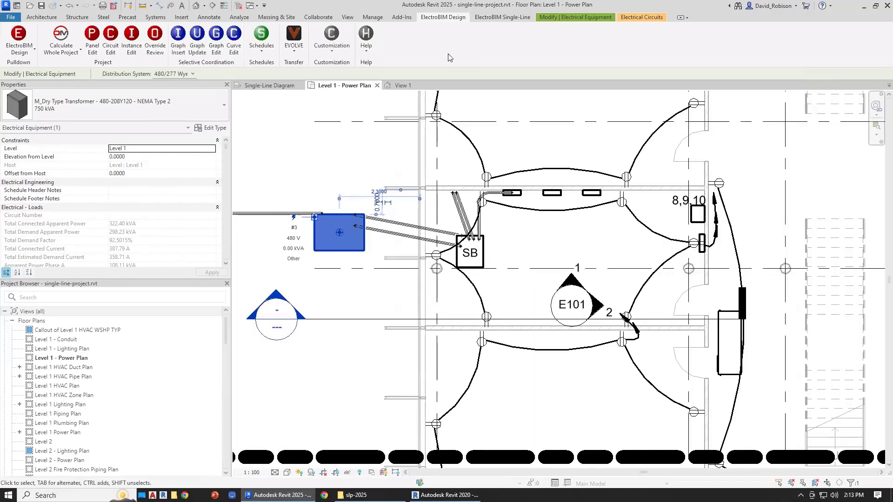
- Open Single-Line Diagram Device Graphics in Revit 2025, and open the same customization in Revit 2020 from the Main Electrical Distribution section
{"action": "left_click", "coordinate": [331, 44]}
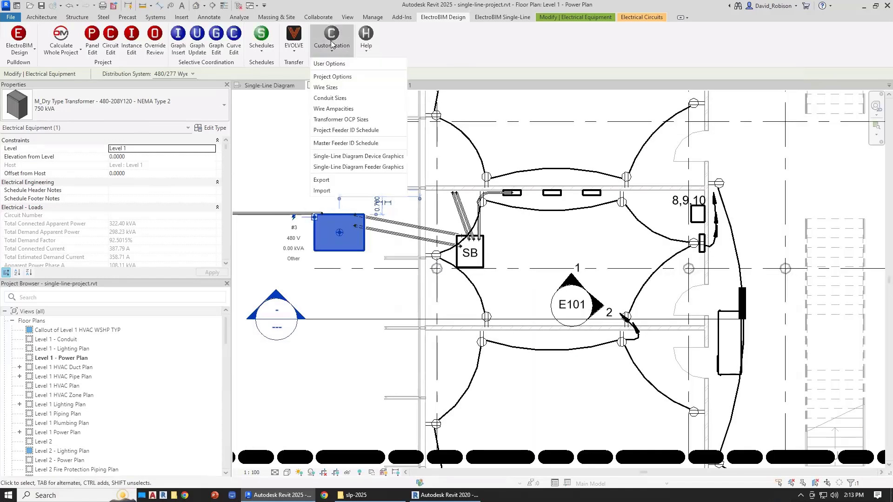
{"action": "left_click", "coordinate": [376, 157]}
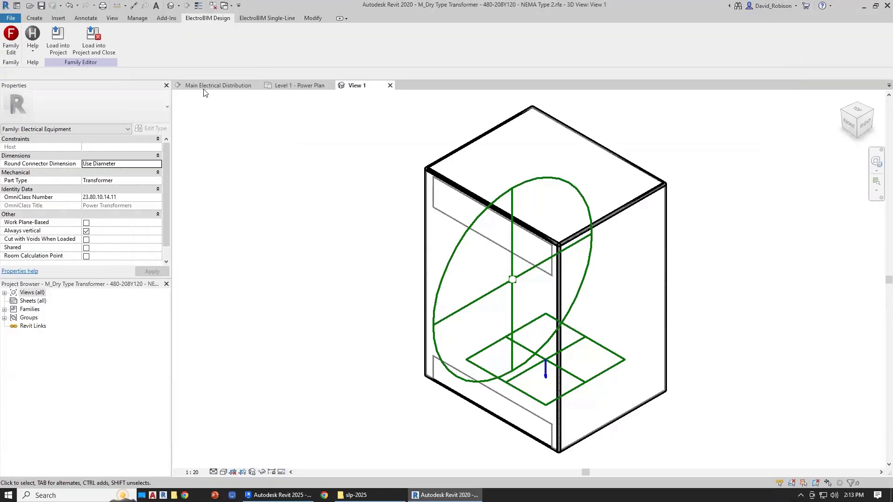
{"action": "left_click", "coordinate": [204, 85]}
{"action": "left_click", "coordinate": [331, 39]}
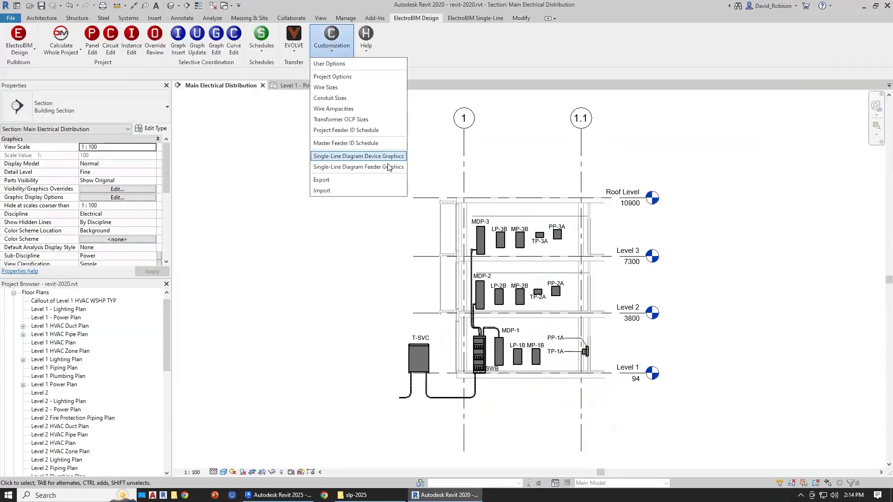
{"action": "left_click", "coordinate": [389, 156]}
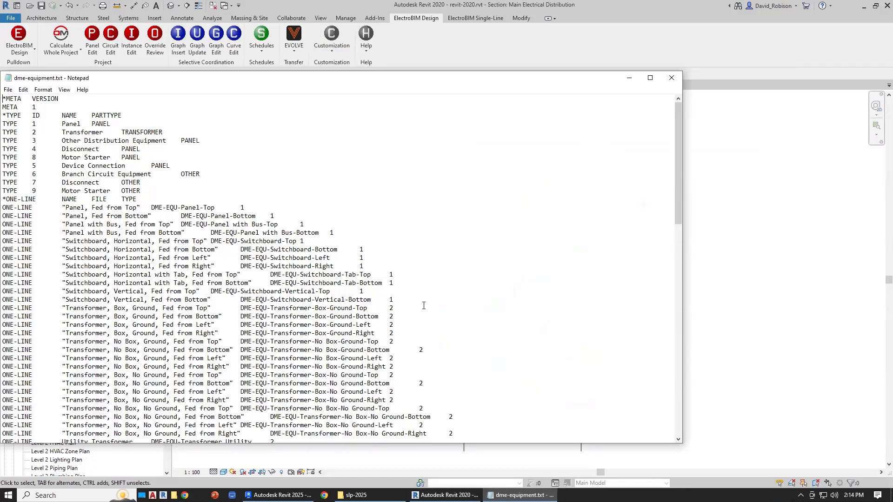
- Switch back to Revit 2025, review the Single-Line Diagram Device Graphics groups and graphics, and accept the dialog
{"action": "left_click", "coordinate": [278, 495]}
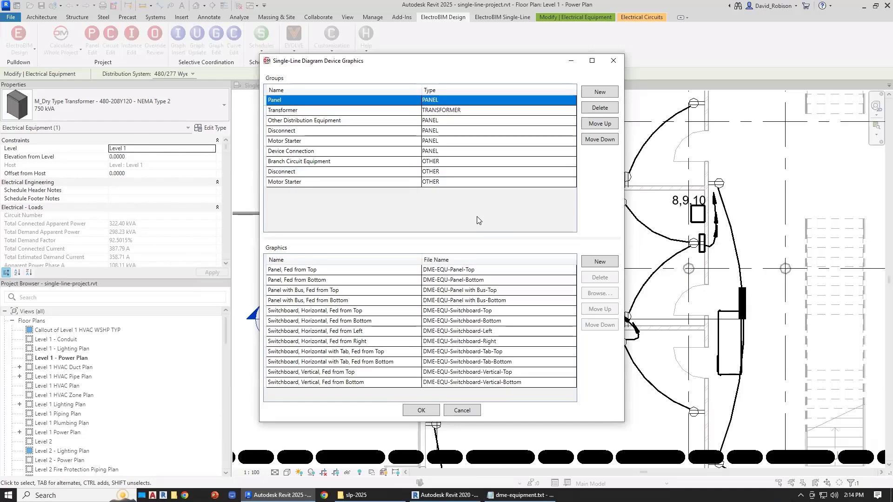
{"action": "left_click", "coordinate": [431, 412]}
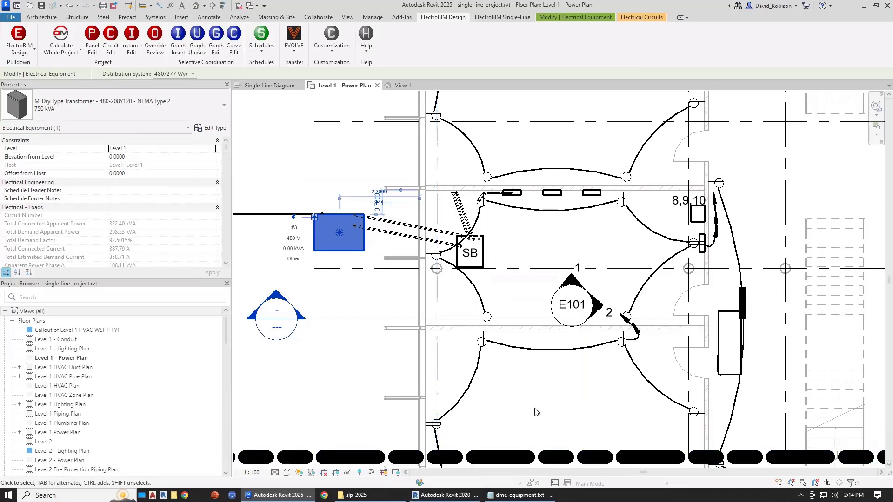
{"action": "key", "text": "alt+Tab"}
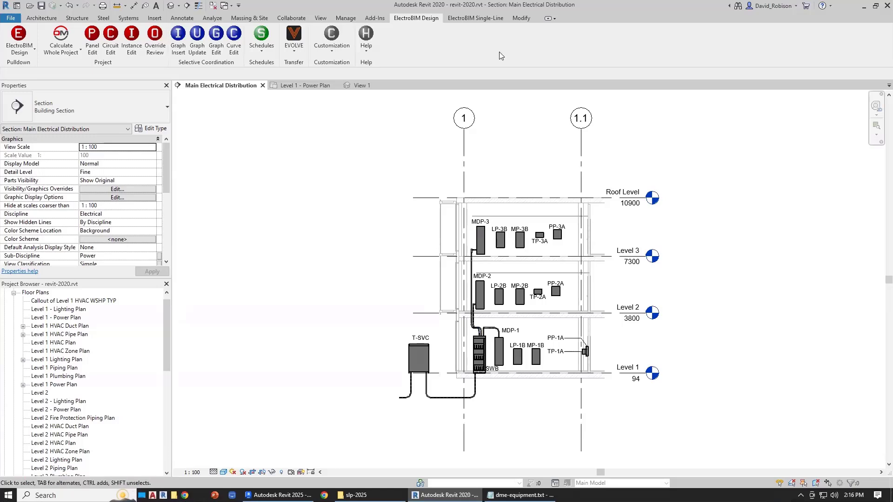
{"action": "left_click", "coordinate": [278, 495]}
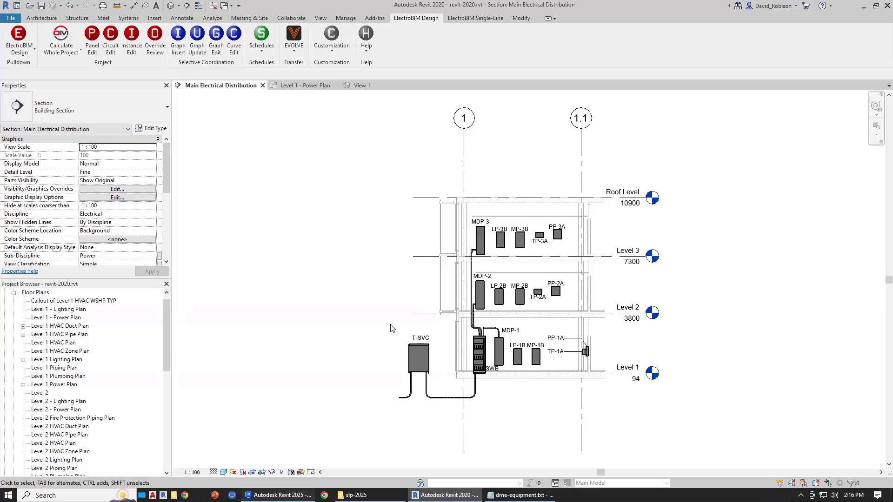